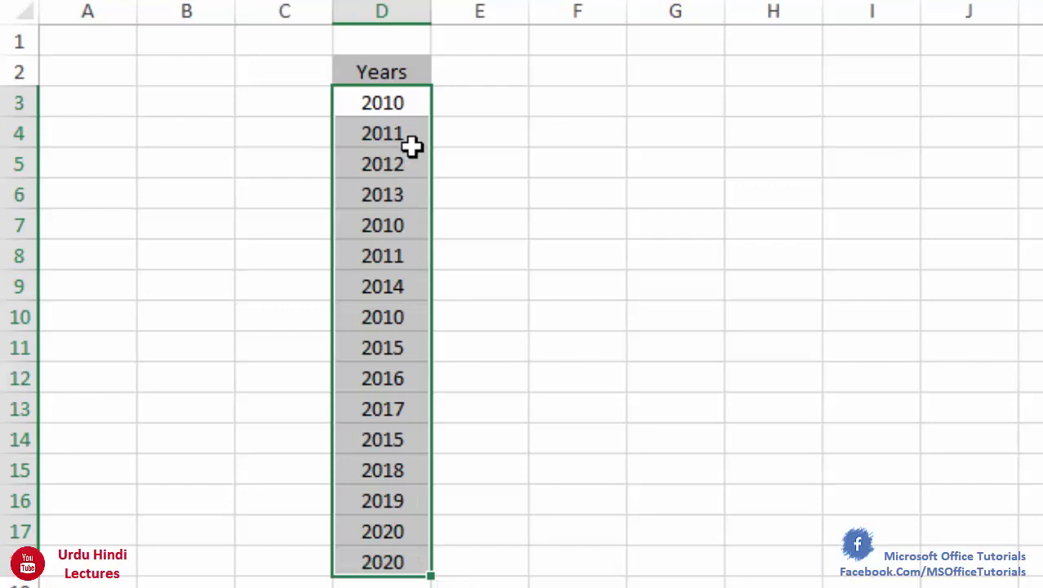
# Highlight the repeated 2010 entries in cells D3, D7 and D10 of the Years list.
pyautogui.click(410, 183)
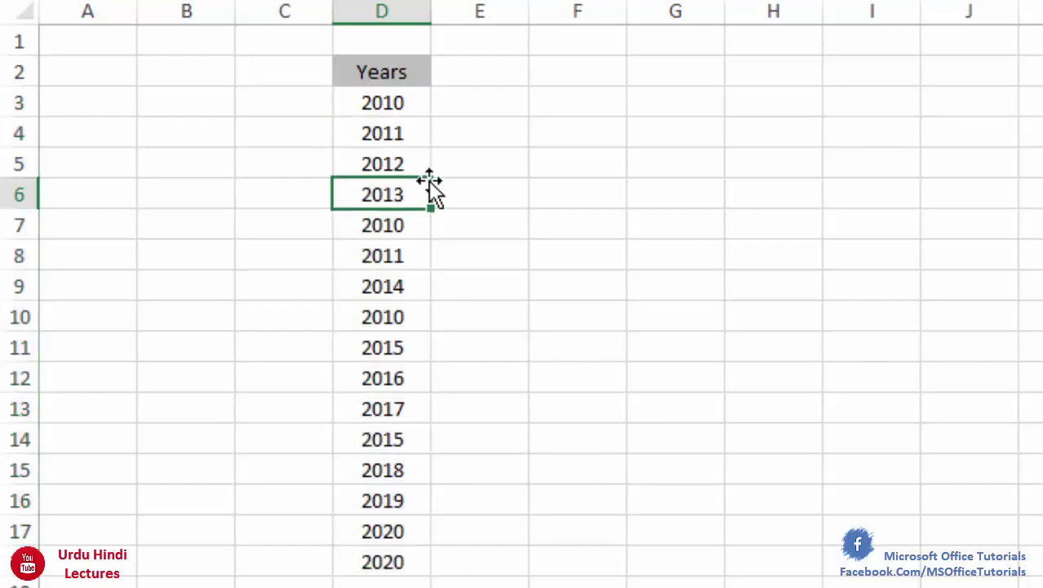
pyautogui.click(415, 99)
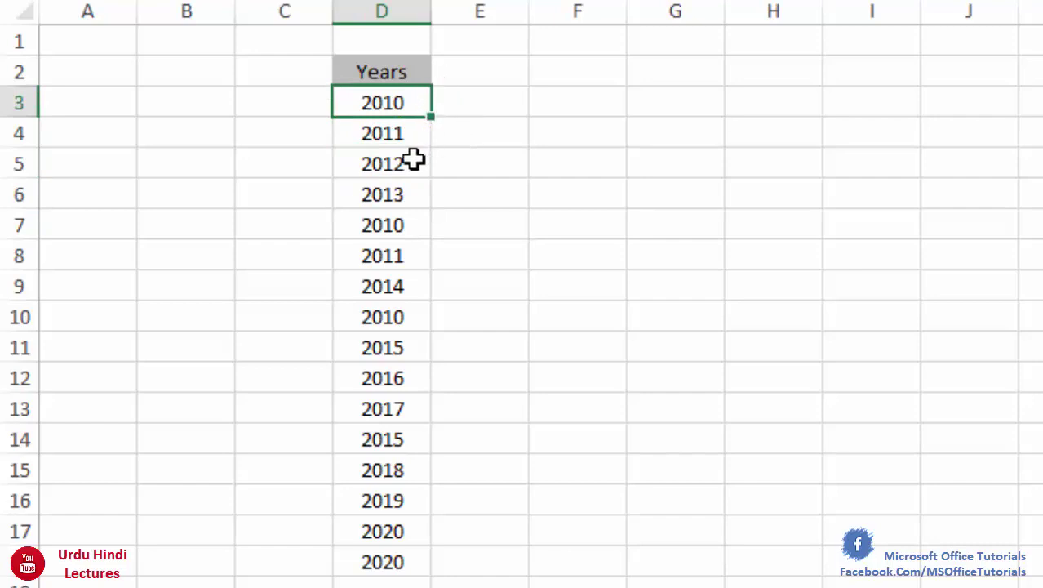
pyautogui.keyDown('ctrl'); pyautogui.click(398, 223); pyautogui.keyUp('ctrl')
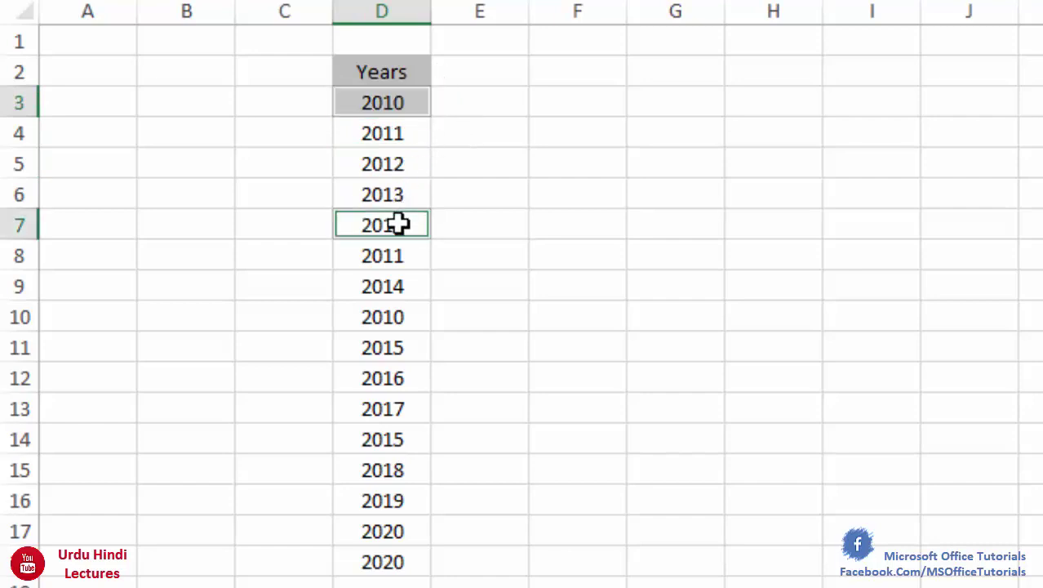
pyautogui.keyDown('ctrl'); pyautogui.click(412, 323); pyautogui.keyUp('ctrl')
pyautogui.click(470, 233)
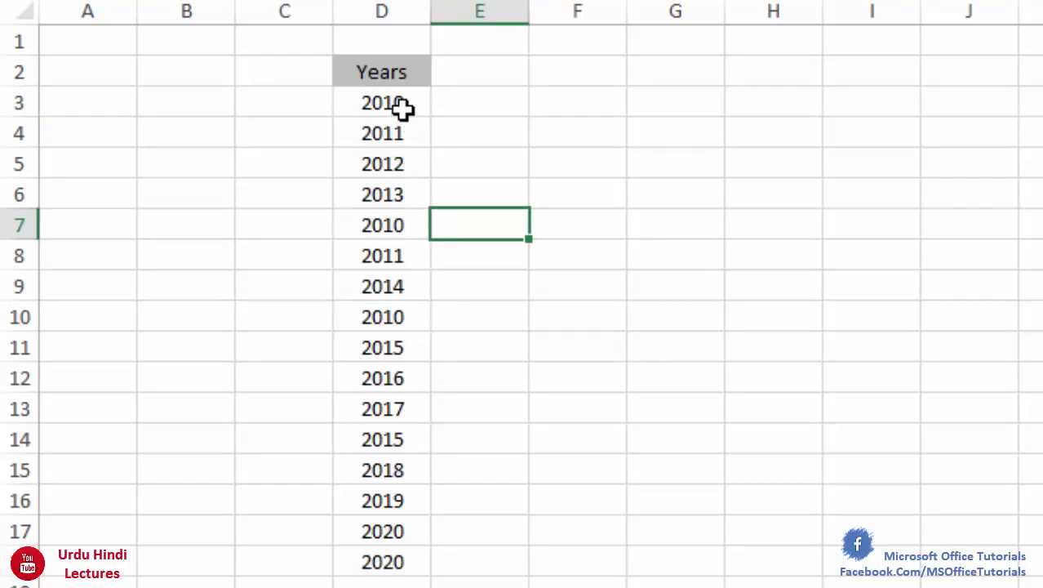
pyautogui.moveTo(403, 109); pyautogui.dragTo(398, 555)
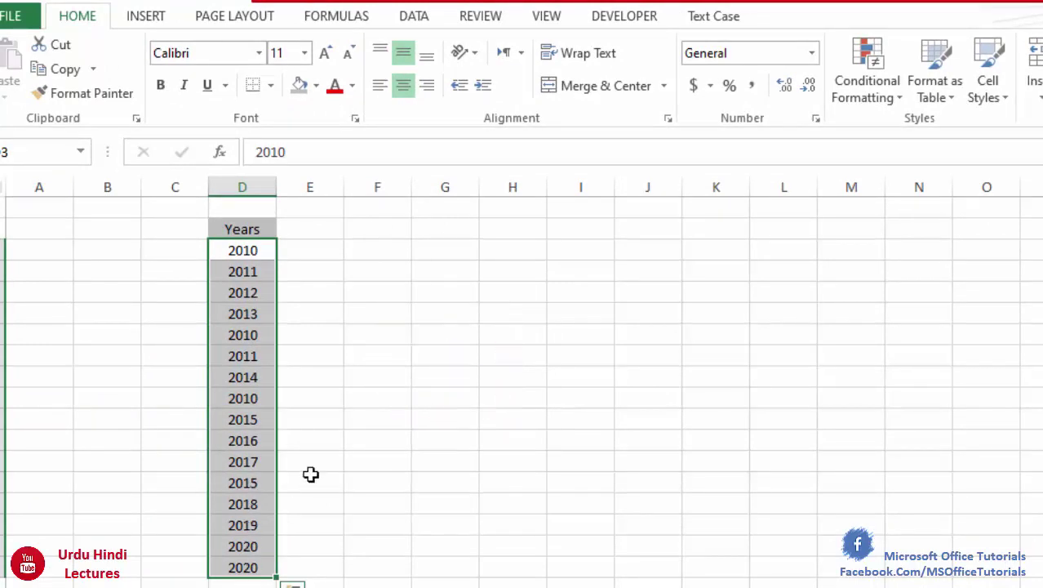
pyautogui.moveTo(258, 259); pyautogui.dragTo(255, 567)
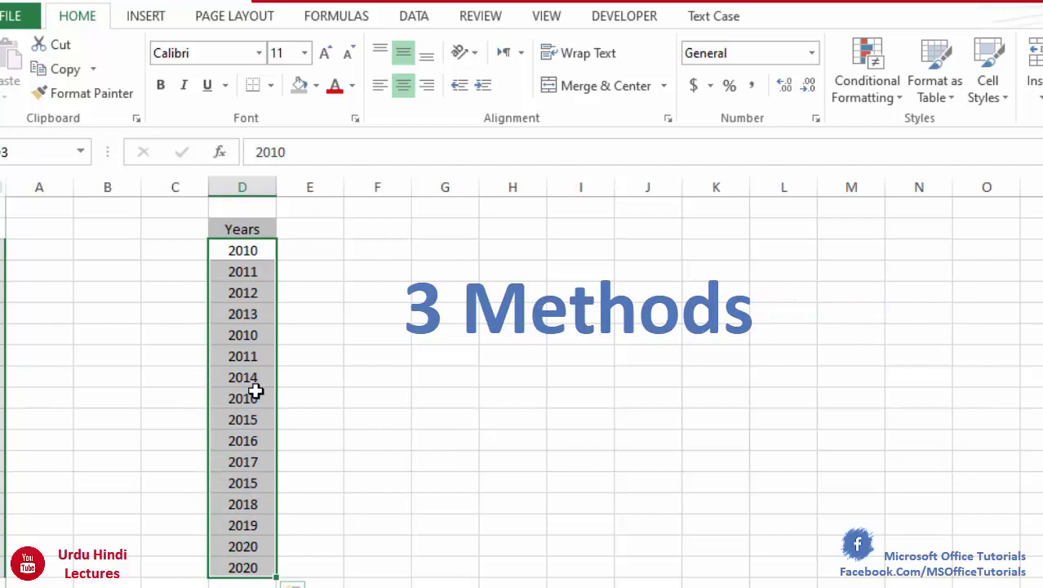
pyautogui.click(338, 317)
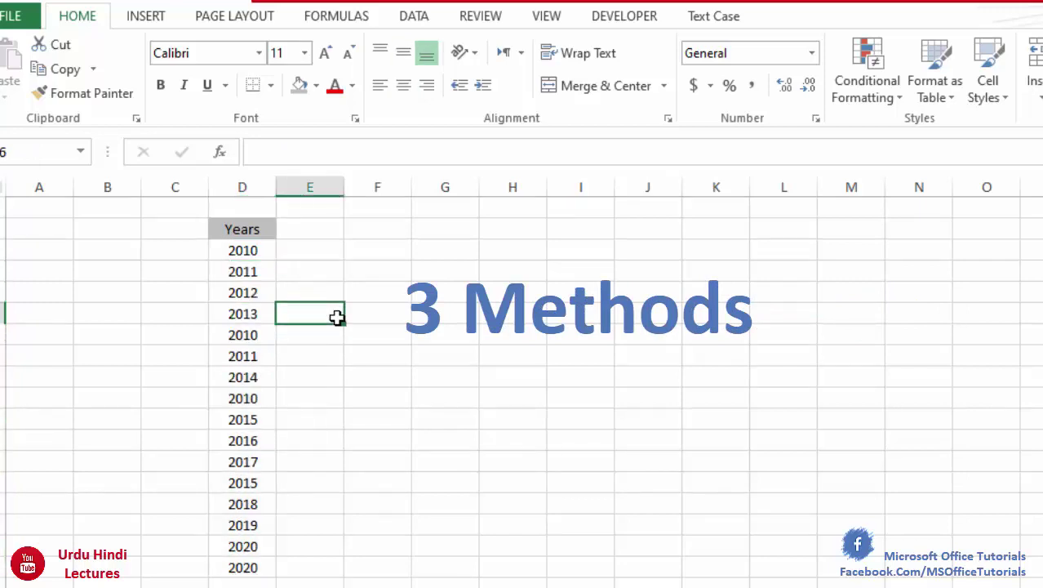
pyautogui.click(333, 287)
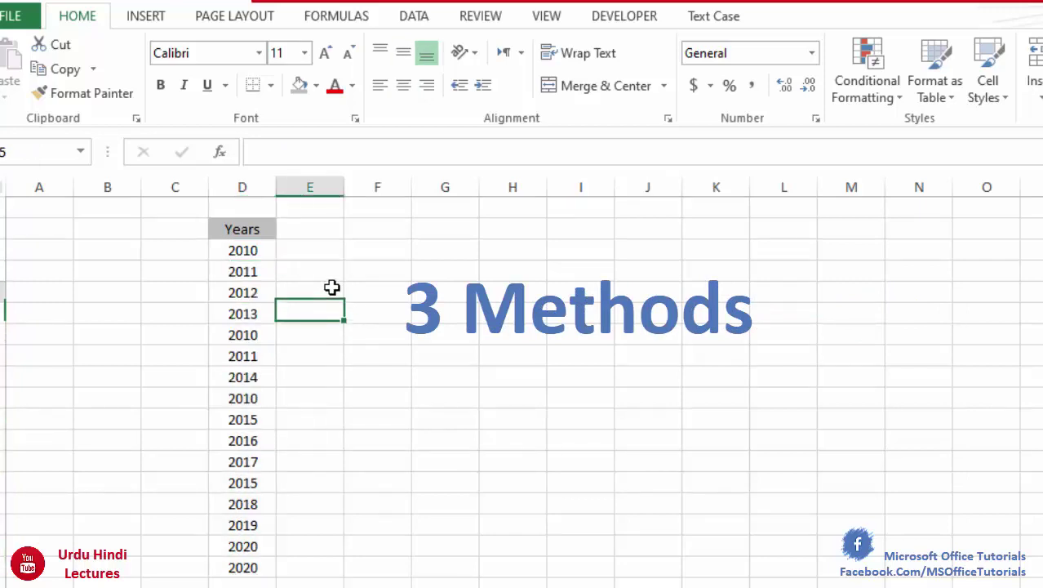
pyautogui.moveTo(255, 256); pyautogui.dragTo(245, 570)
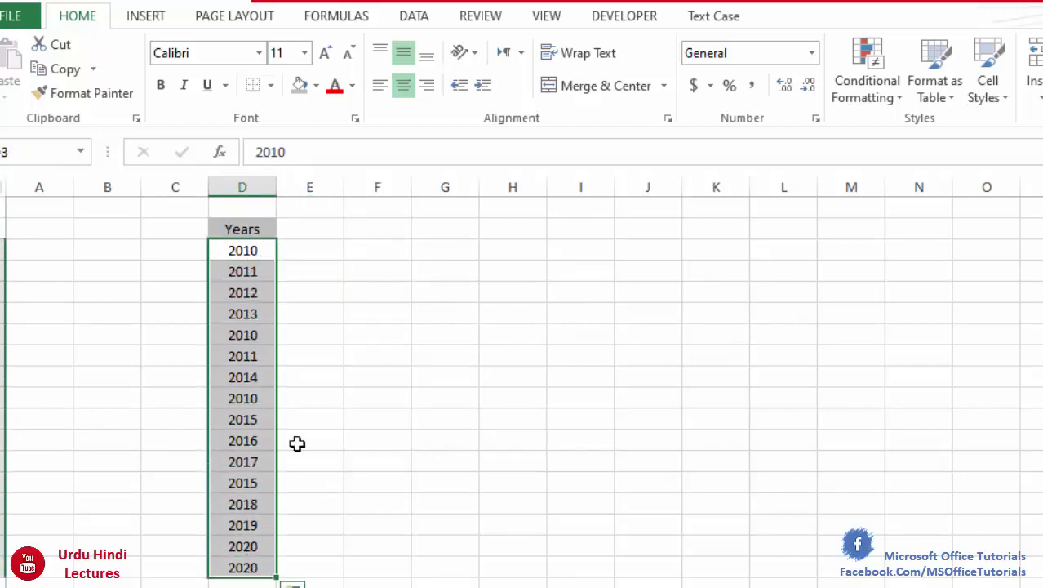
pyautogui.click(301, 400)
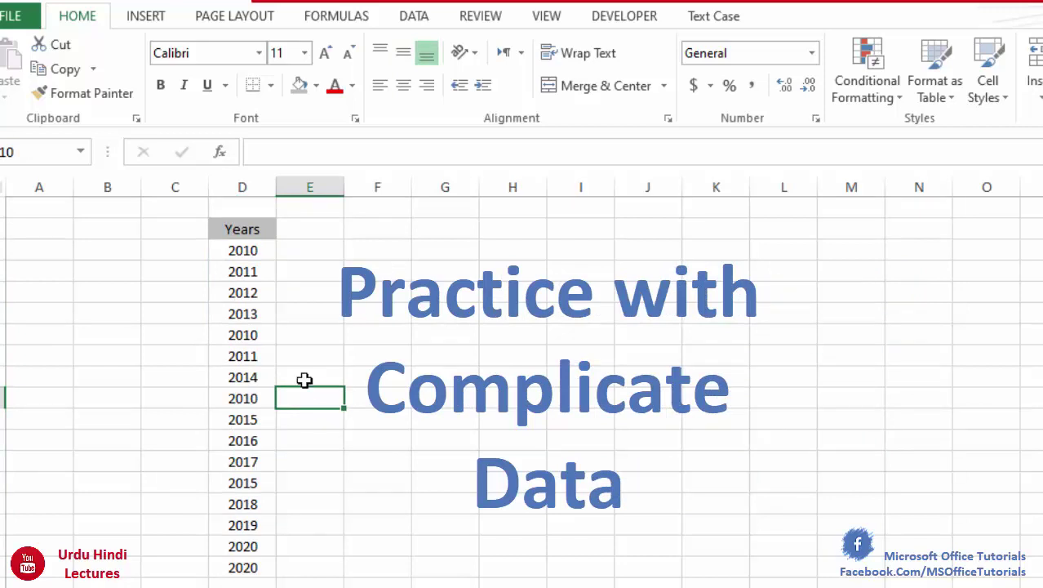
pyautogui.click(319, 250)
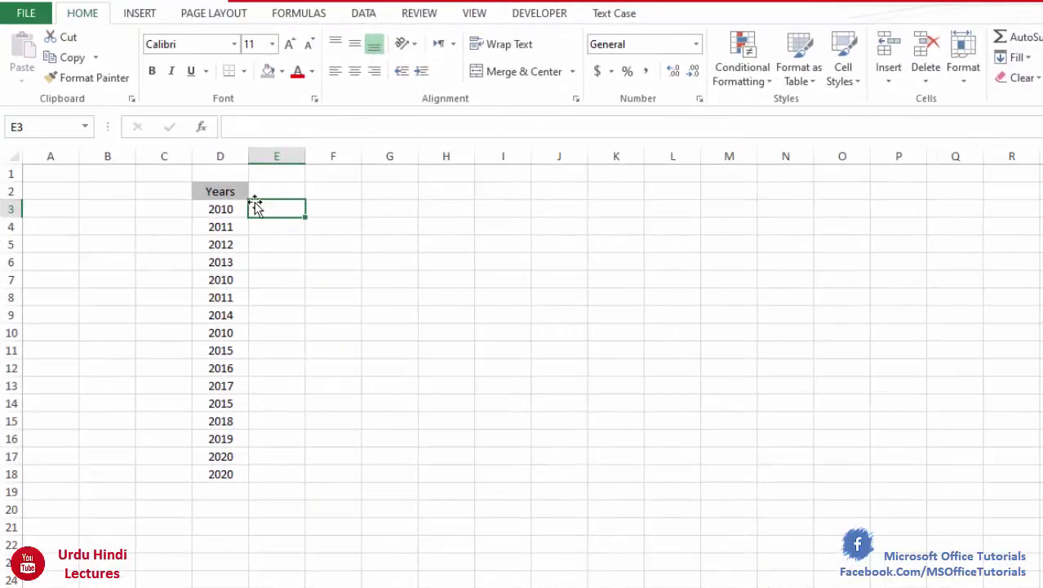
# Copy the Years list with its header from D2:D18 to a second column starting at F2.
pyautogui.moveTo(225, 196); pyautogui.dragTo(224, 470)
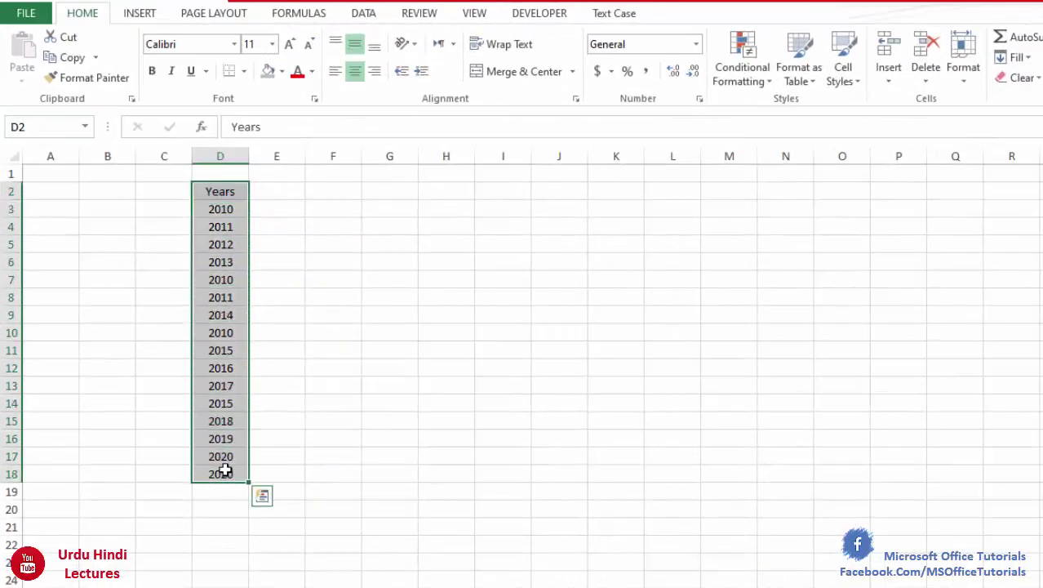
pyautogui.rightClick(230, 466)
pyautogui.click(271, 150)
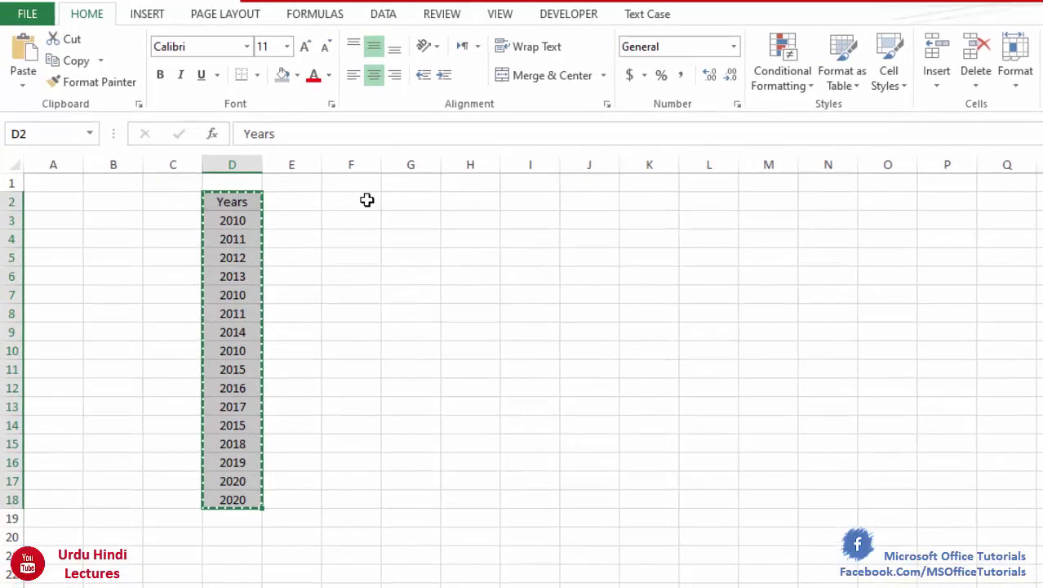
pyautogui.click(366, 200)
pyautogui.rightClick(368, 199)
pyautogui.click(416, 279)
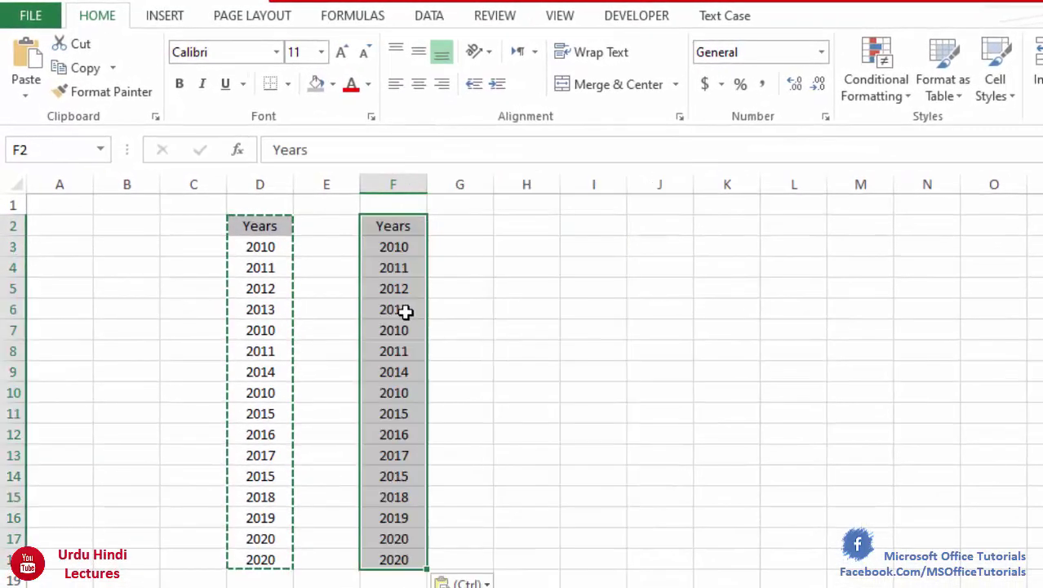
pyautogui.click(353, 278)
pyautogui.click(395, 310)
pyautogui.press('Escape')
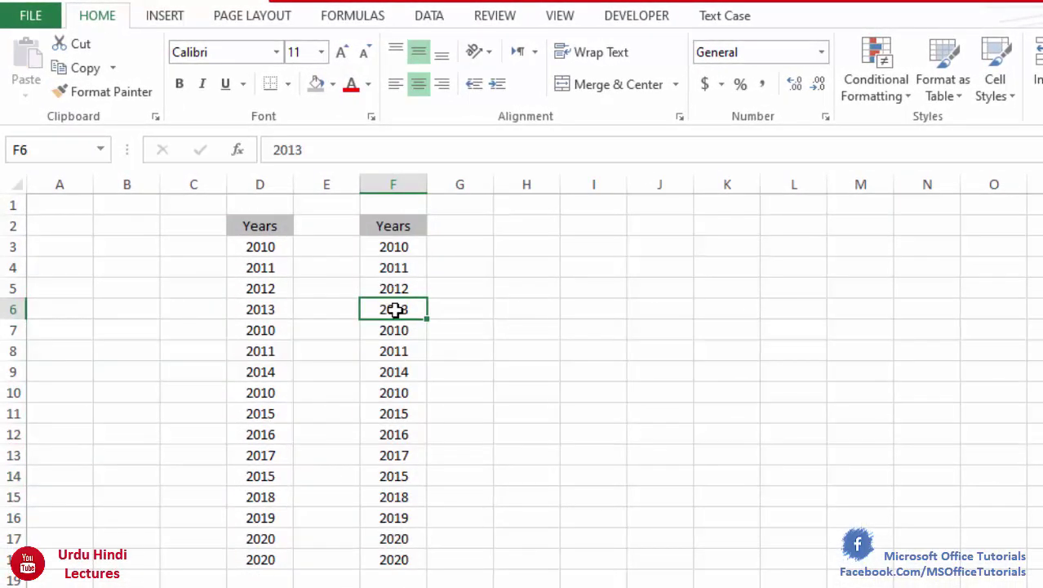
# Remove the duplicate values from the copied years in F3:F18, using the Years column.
pyautogui.press('Down')
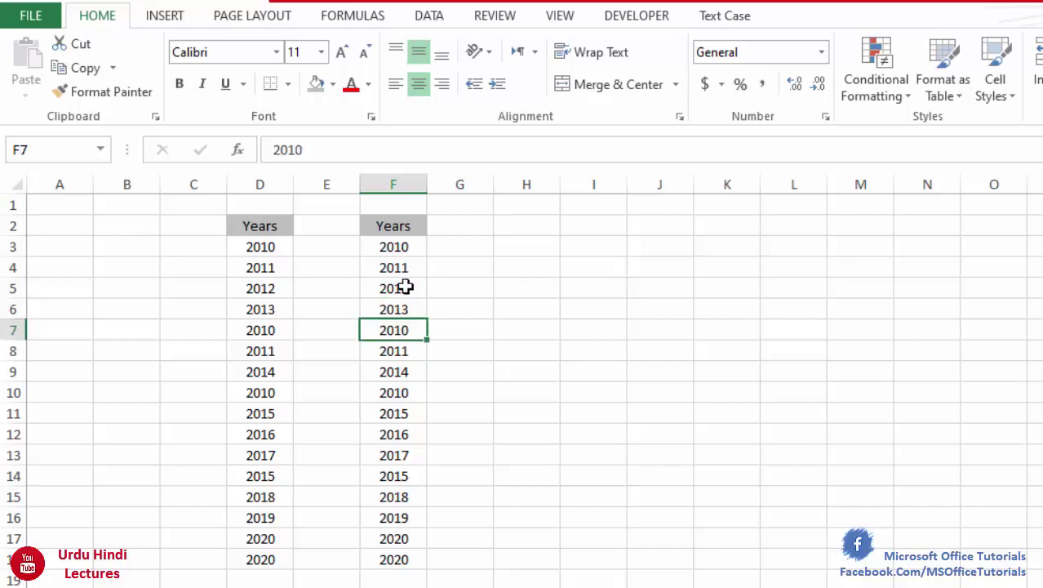
pyautogui.click(405, 287)
pyautogui.click(402, 331)
pyautogui.moveTo(403, 251); pyautogui.dragTo(415, 560)
pyautogui.click(424, 18)
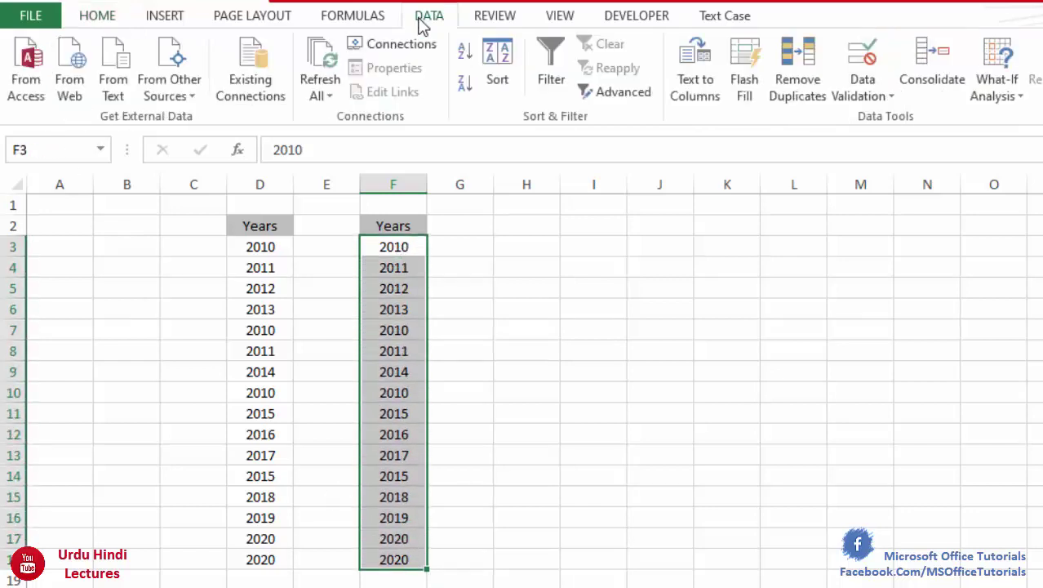
pyautogui.click(799, 66)
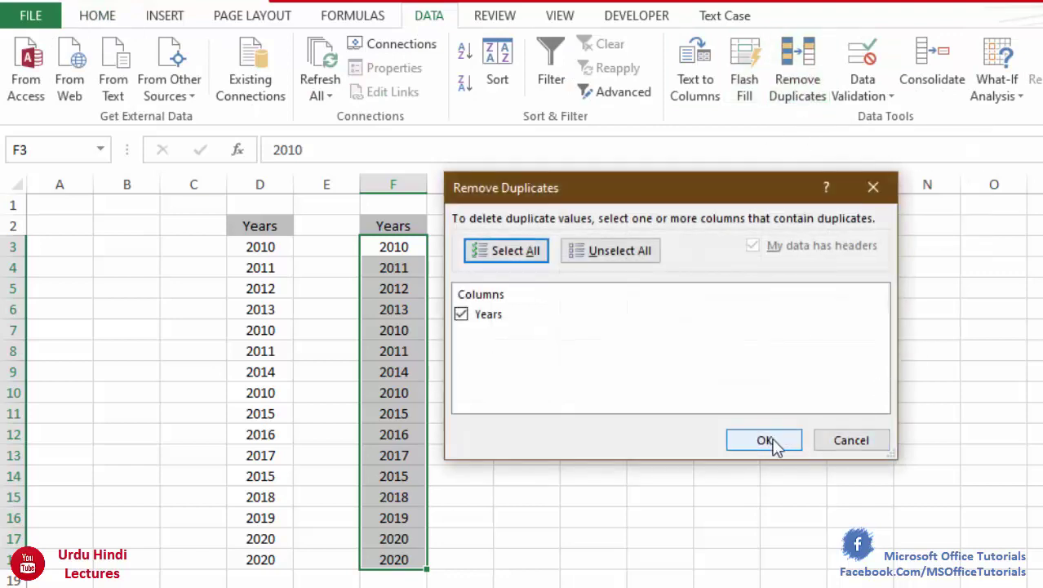
pyautogui.click(764, 440)
pyautogui.click(696, 412)
pyautogui.click(470, 431)
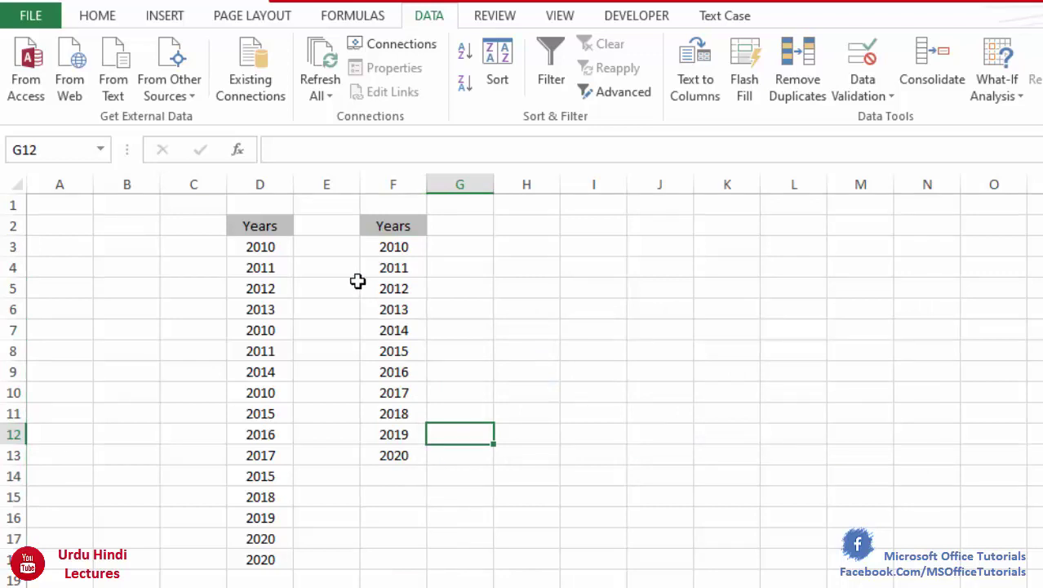
# Compare the repeated 2010 entries in D3, D7 and D10 with the years in F3:F13.
pyautogui.click(269, 248)
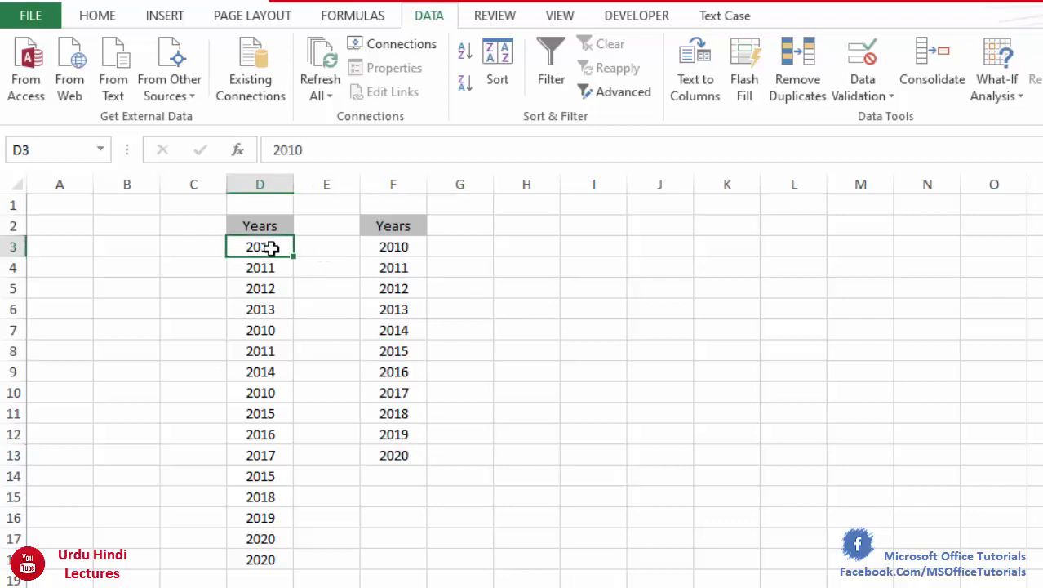
pyautogui.keyDown('ctrl'); pyautogui.click(279, 338); pyautogui.keyUp('ctrl')
pyautogui.keyDown('ctrl'); pyautogui.click(266, 393); pyautogui.keyUp('ctrl')
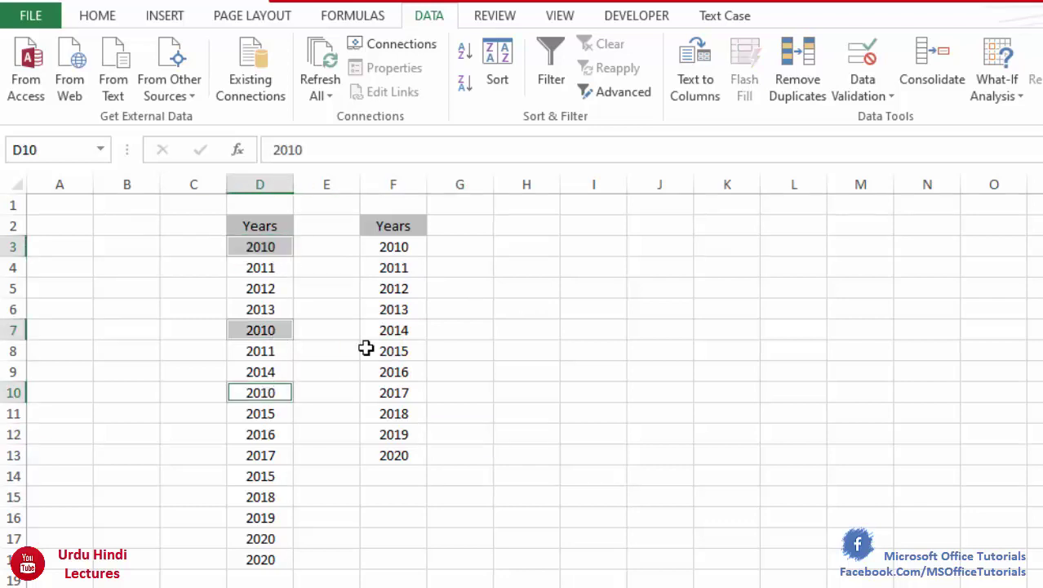
pyautogui.moveTo(408, 247); pyautogui.dragTo(402, 453)
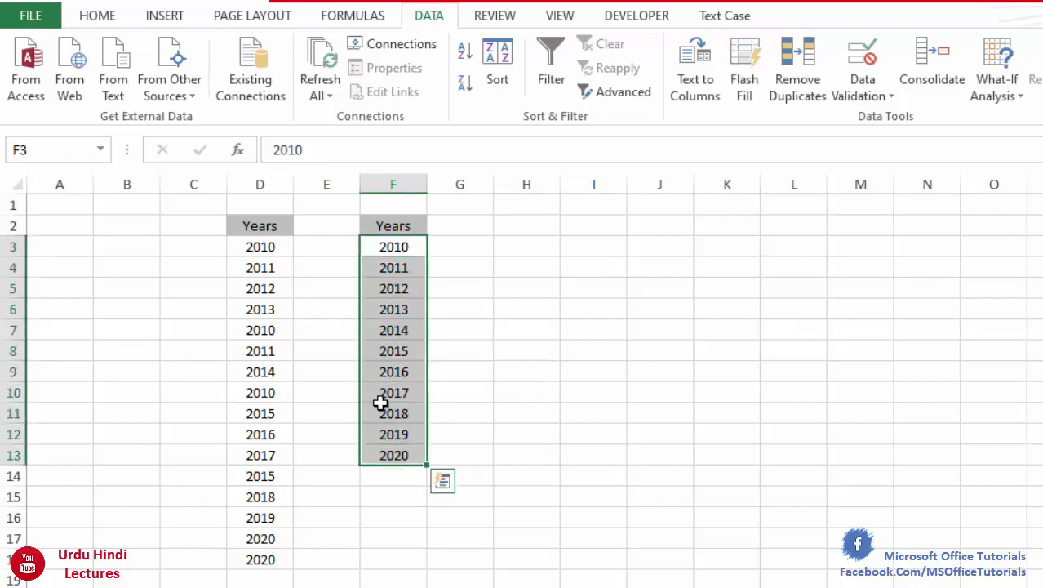
pyautogui.click(394, 408)
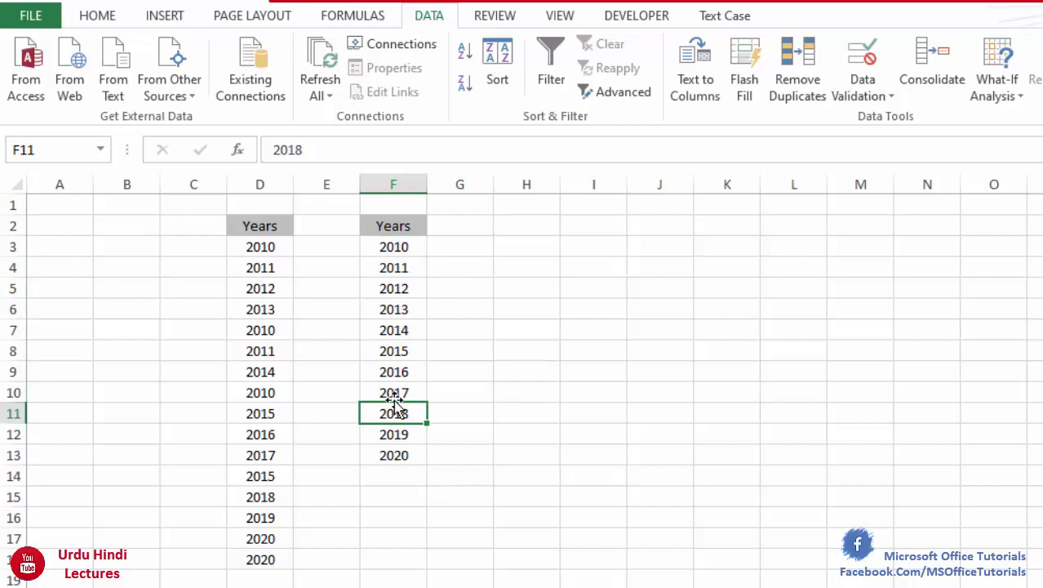
pyautogui.click(462, 330)
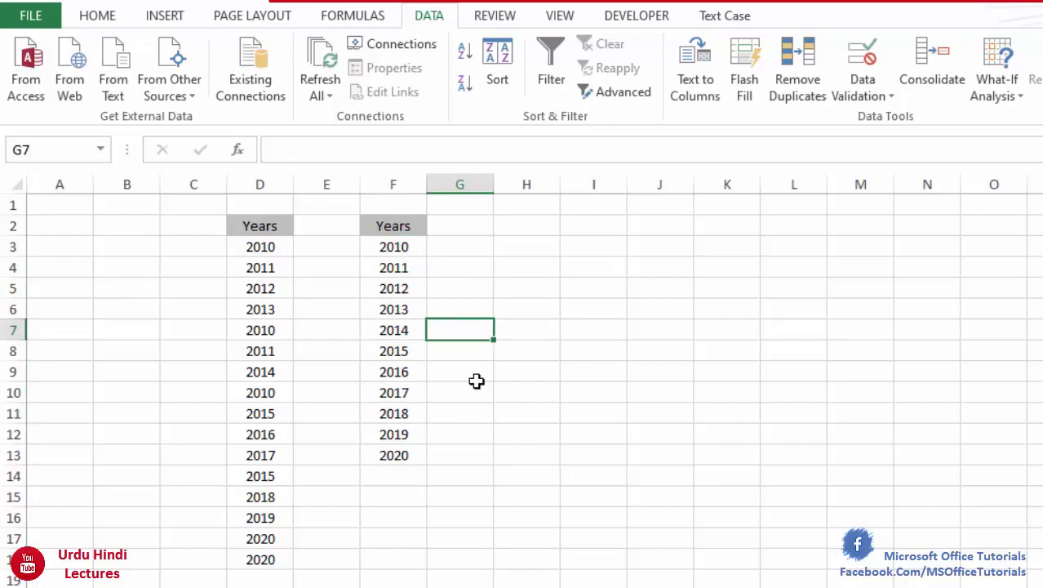
# Run an Advanced Filter on D2:D18 that copies unique records only to another location, starting at M2.
pyautogui.moveTo(267, 234); pyautogui.dragTo(270, 564)
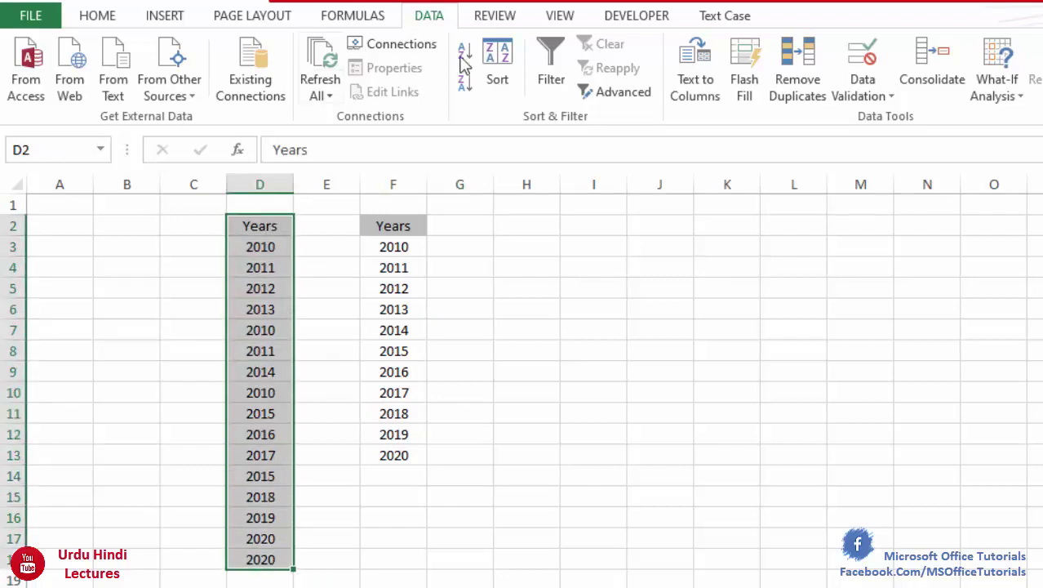
pyautogui.click(618, 93)
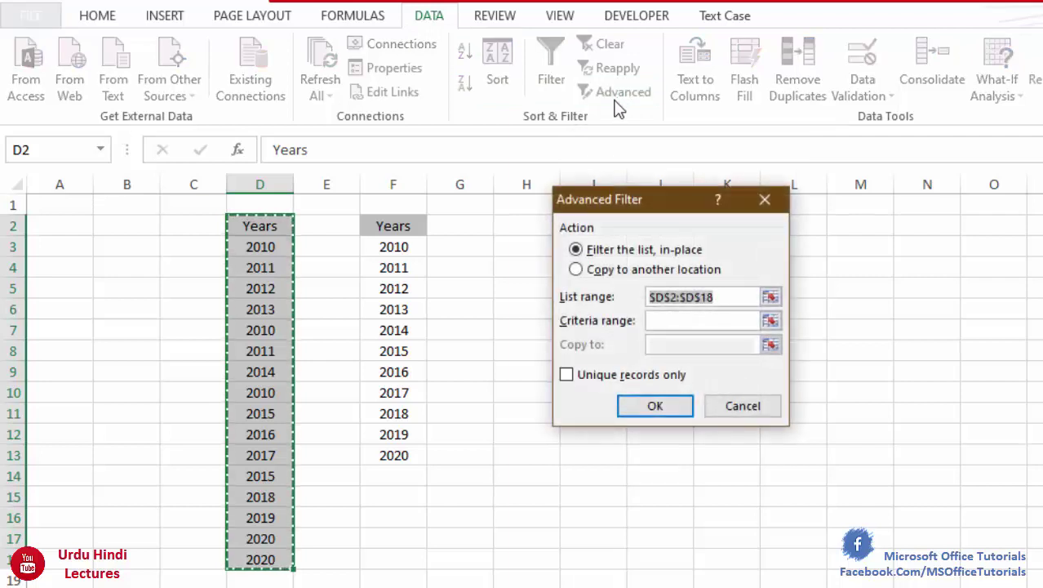
pyautogui.click(581, 274)
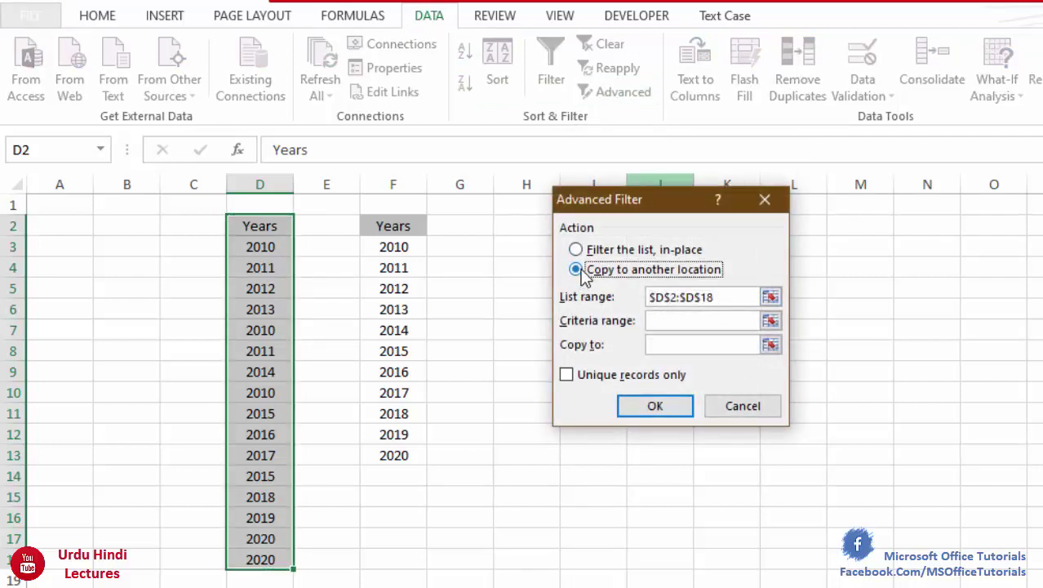
pyautogui.moveTo(721, 299); pyautogui.dragTo(650, 299)
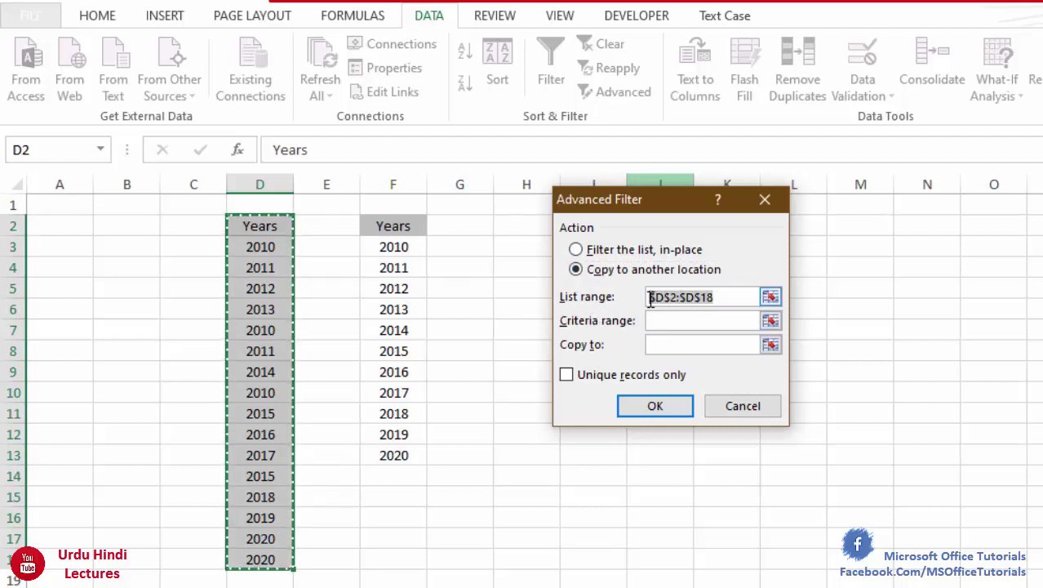
pyautogui.moveTo(279, 236); pyautogui.dragTo(275, 560)
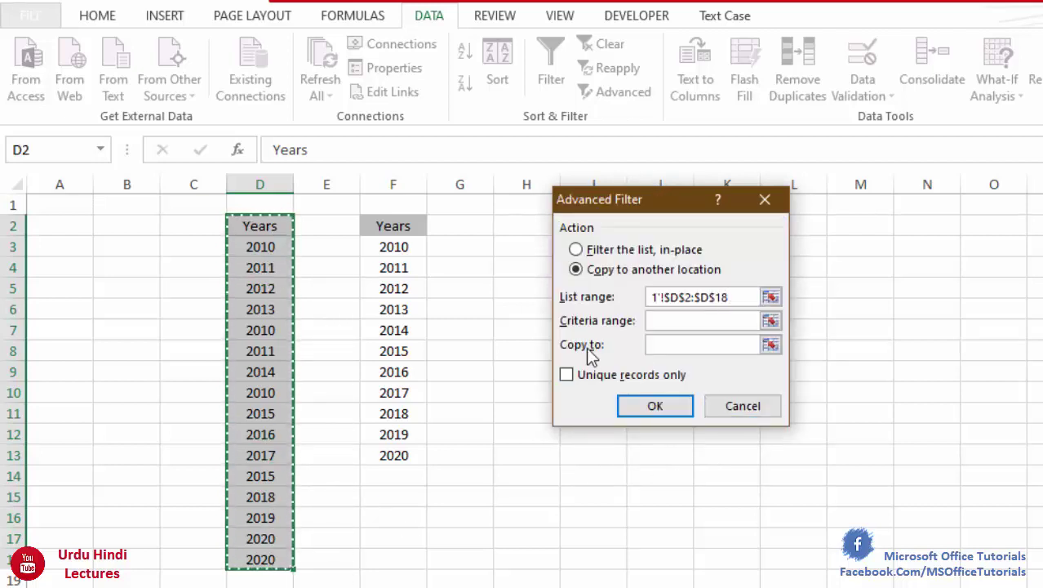
pyautogui.click(694, 345)
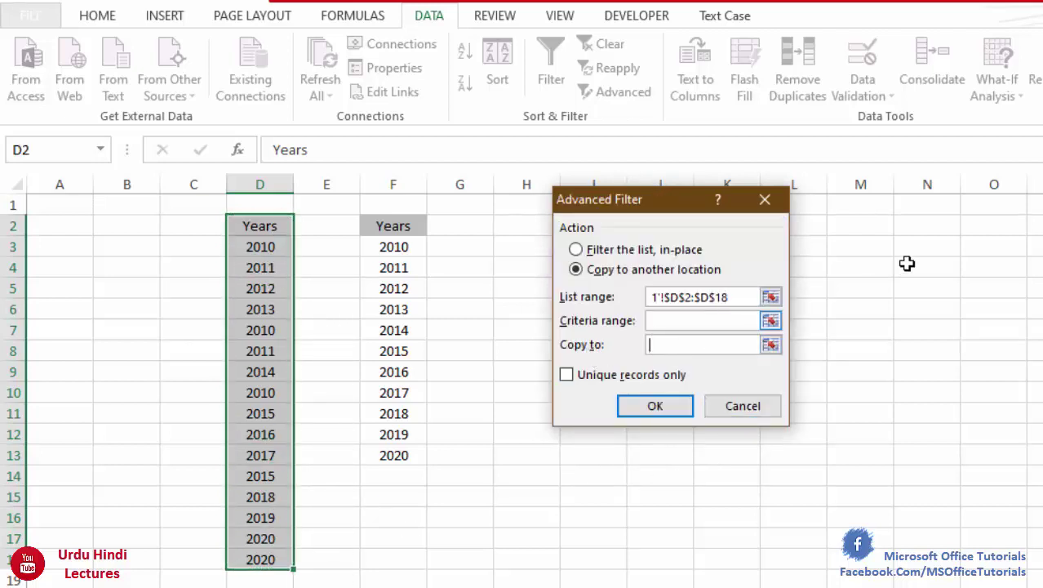
pyautogui.click(864, 227)
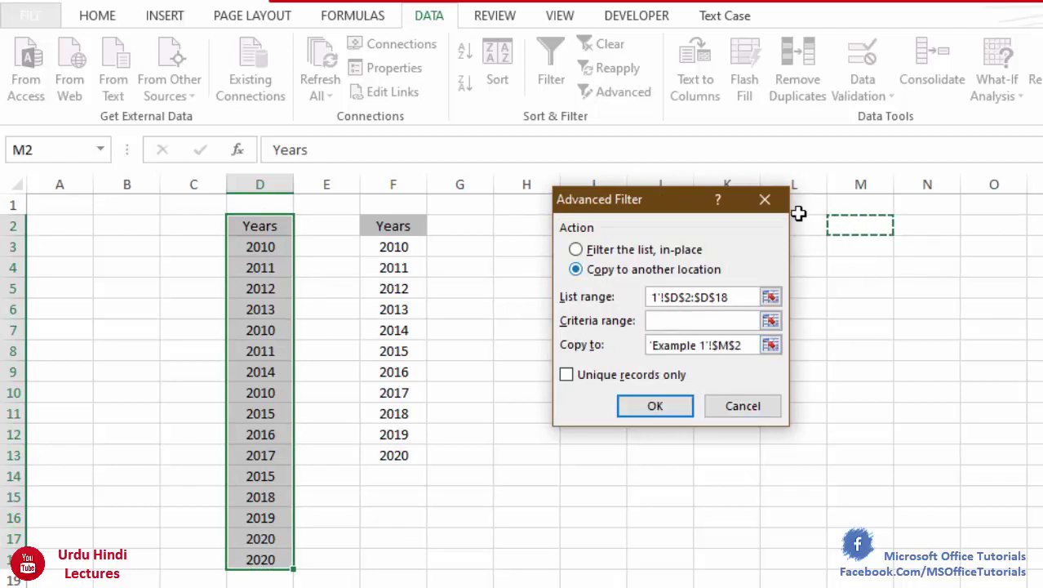
pyautogui.click(565, 374)
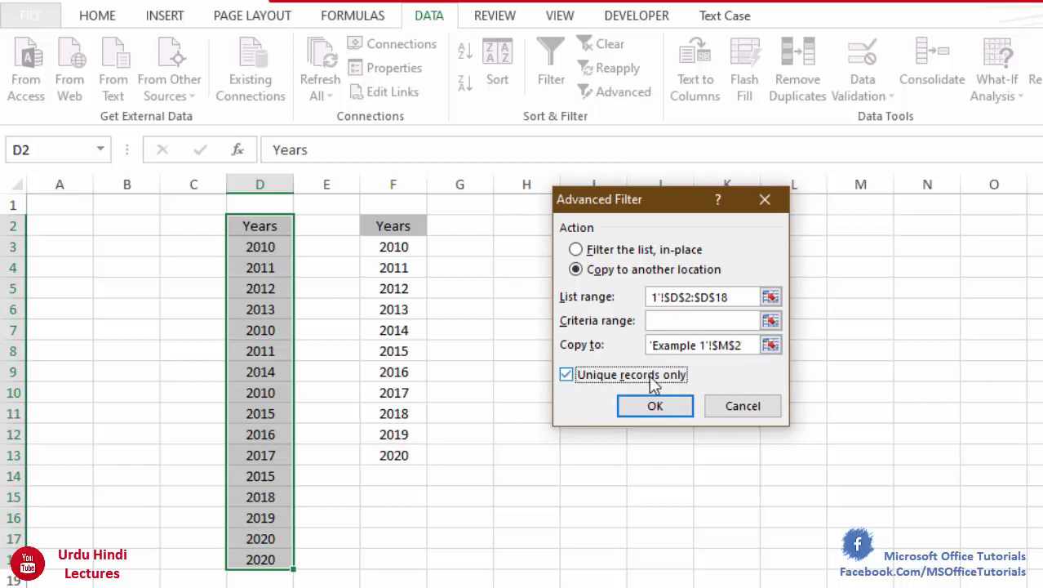
pyautogui.click(655, 406)
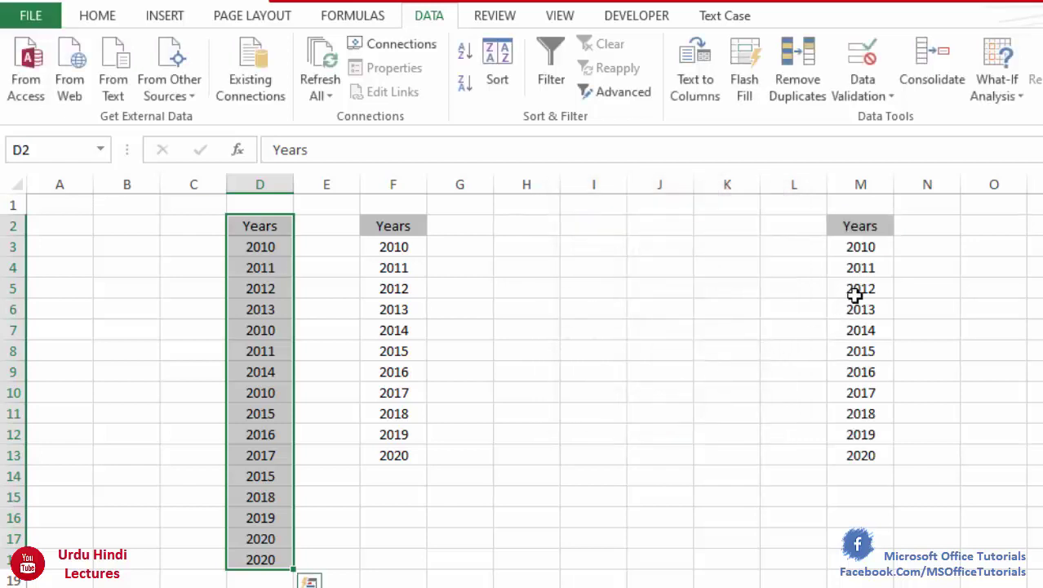
# Compare the number of unique years in column M with the number in column F.
pyautogui.moveTo(872, 243); pyautogui.dragTo(865, 454)
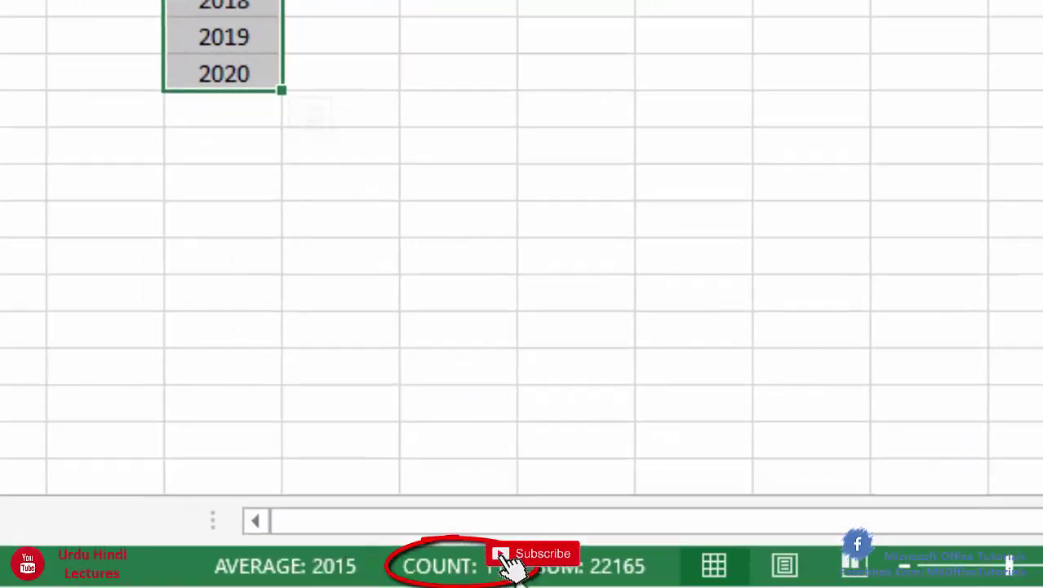
pyautogui.moveTo(328, 112); pyautogui.dragTo(200, 285)
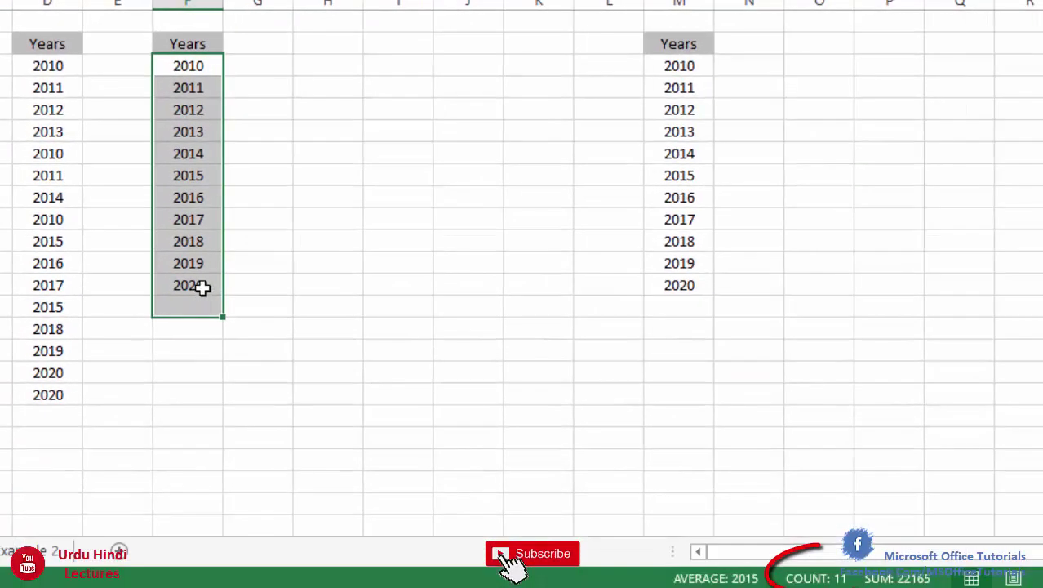
# Insert a PivotTable from D2:D18 at H3 of the existing worksheet, with the Years field in its rows.
pyautogui.click(238, 368)
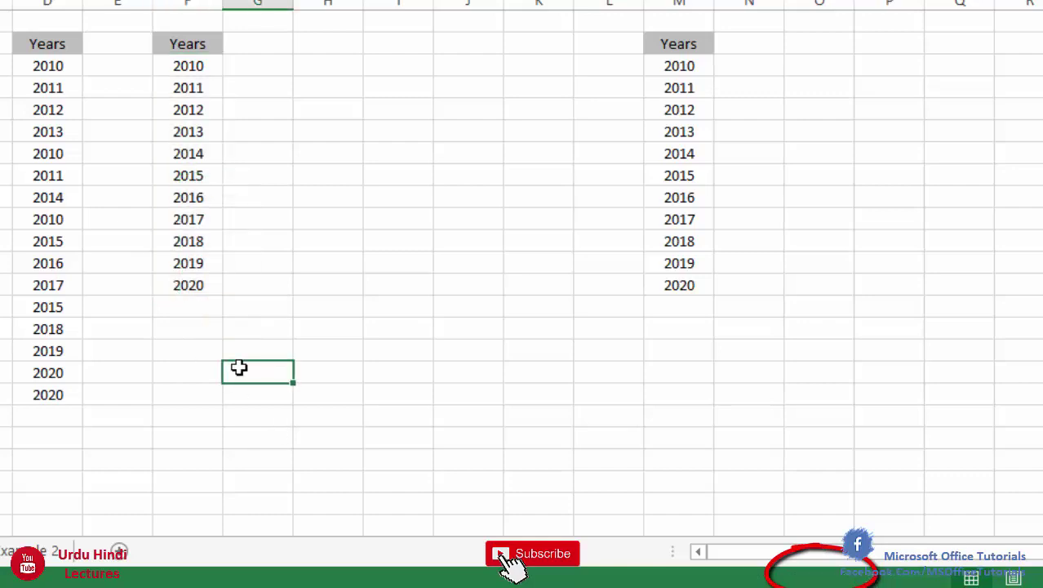
pyautogui.click(47, 48)
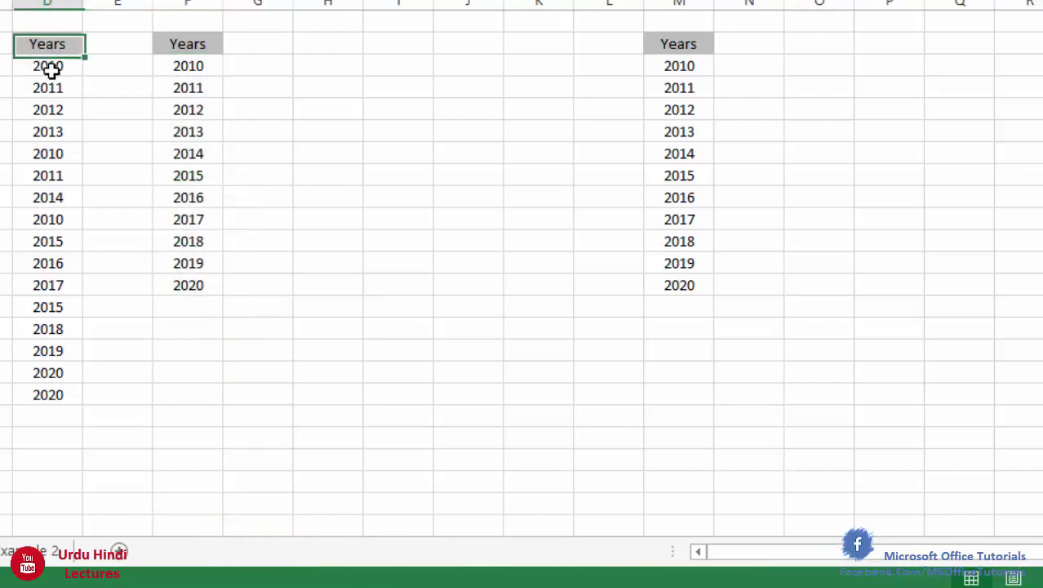
pyautogui.moveTo(51, 70); pyautogui.dragTo(47, 395)
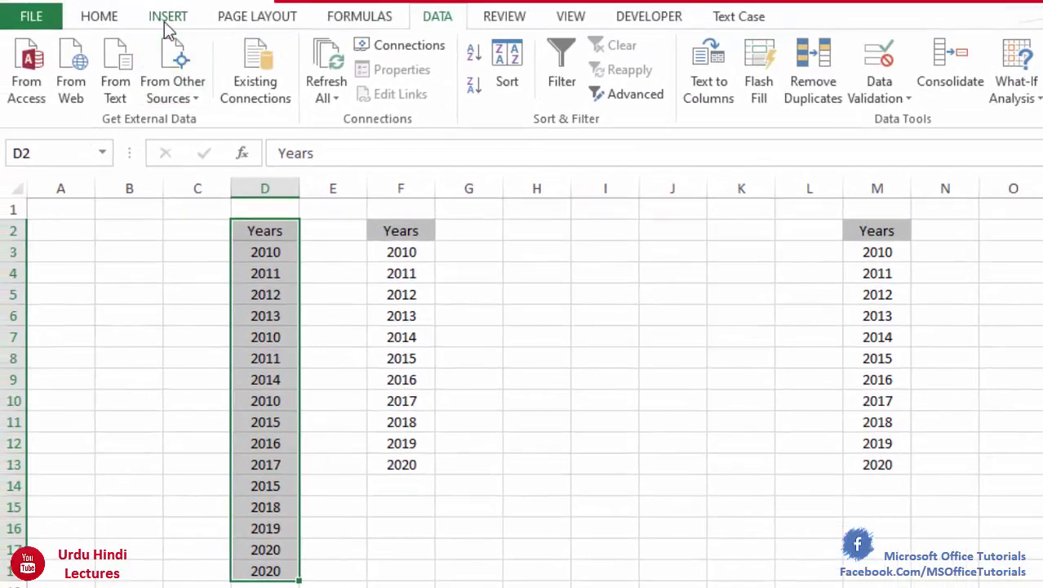
pyautogui.click(166, 20)
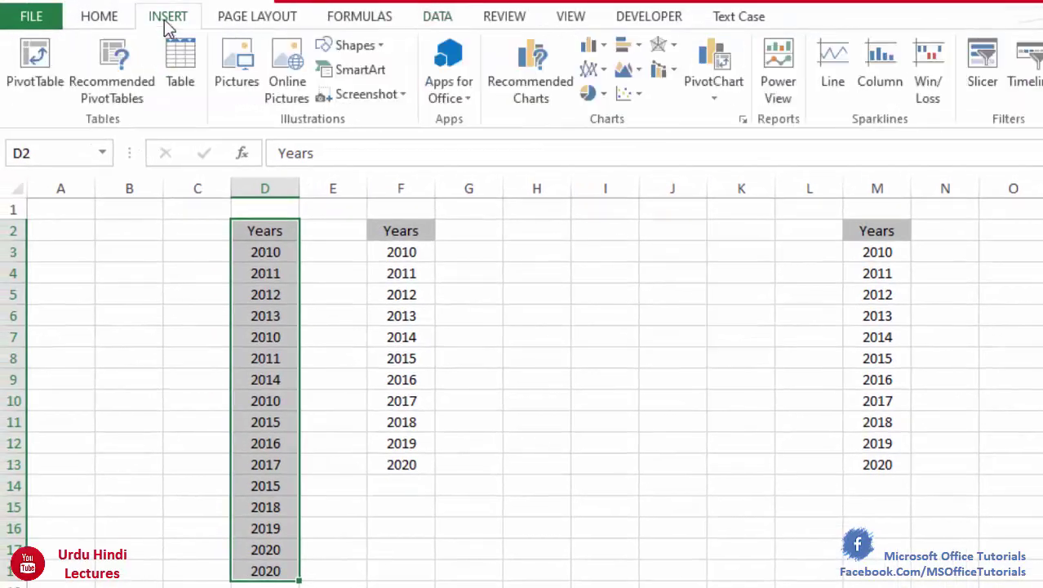
pyautogui.click(33, 58)
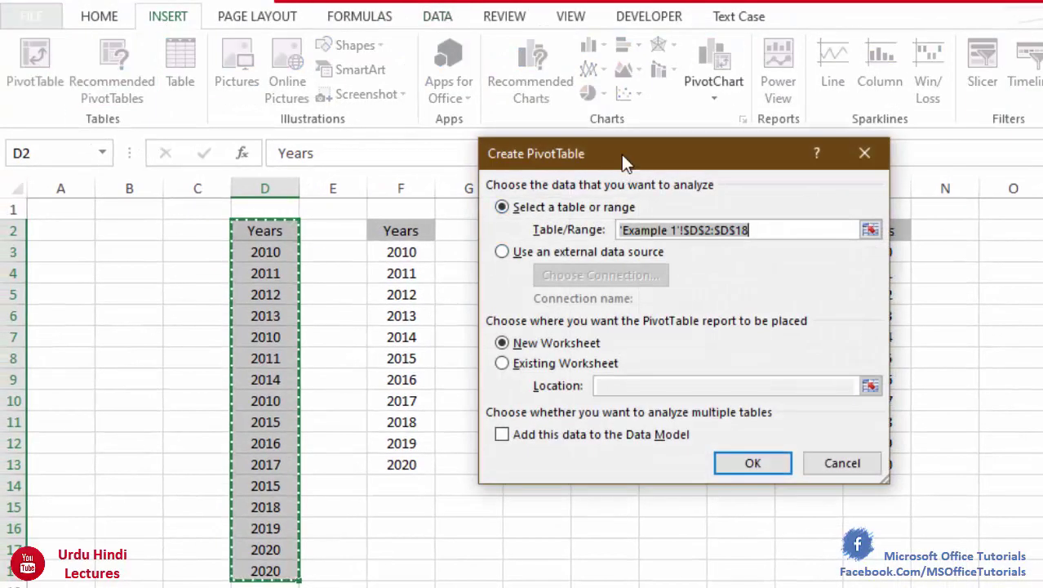
pyautogui.moveTo(621, 154); pyautogui.dragTo(450, 247)
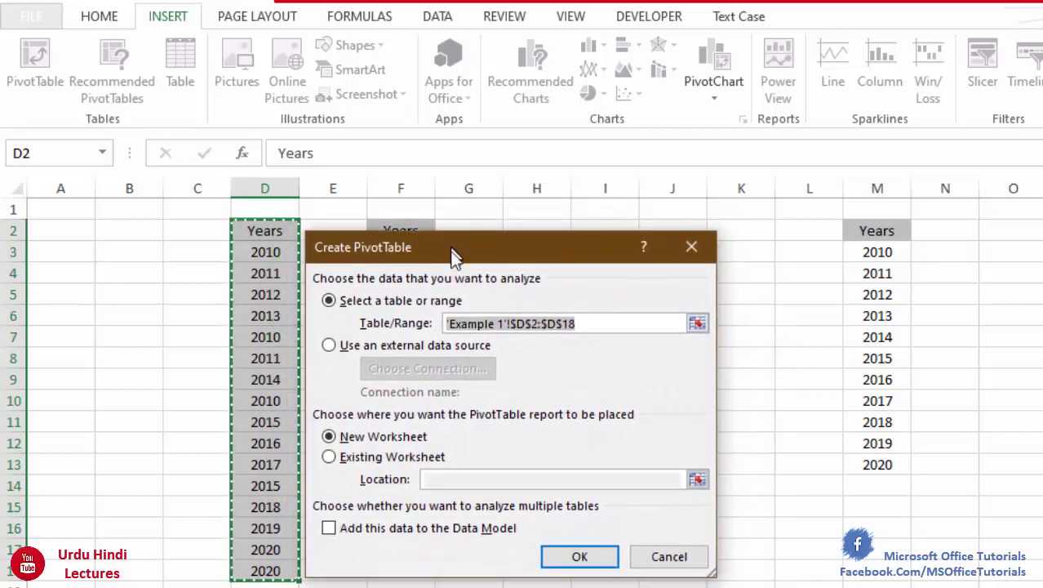
pyautogui.click(330, 457)
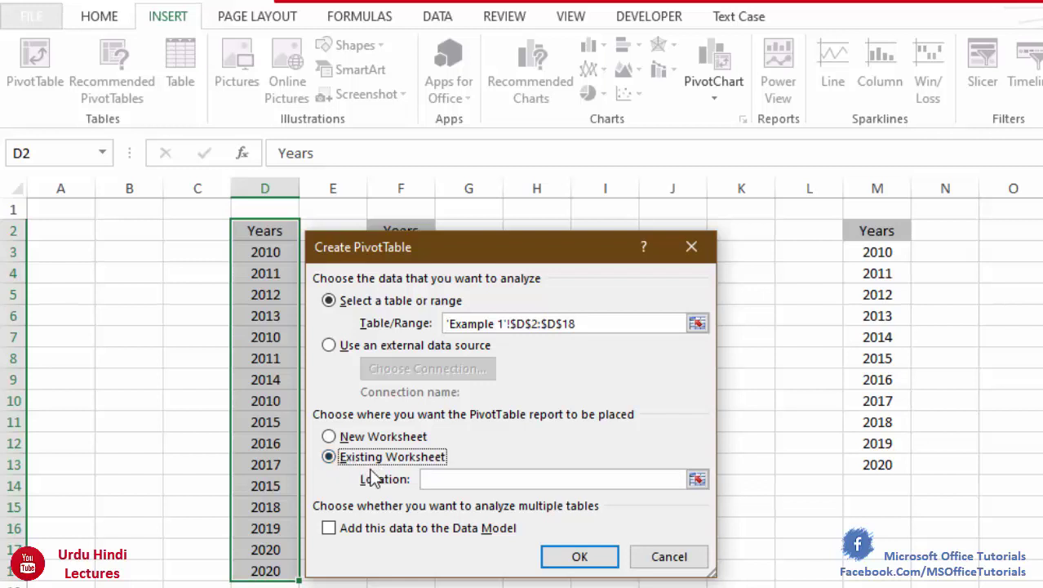
pyautogui.click(444, 479)
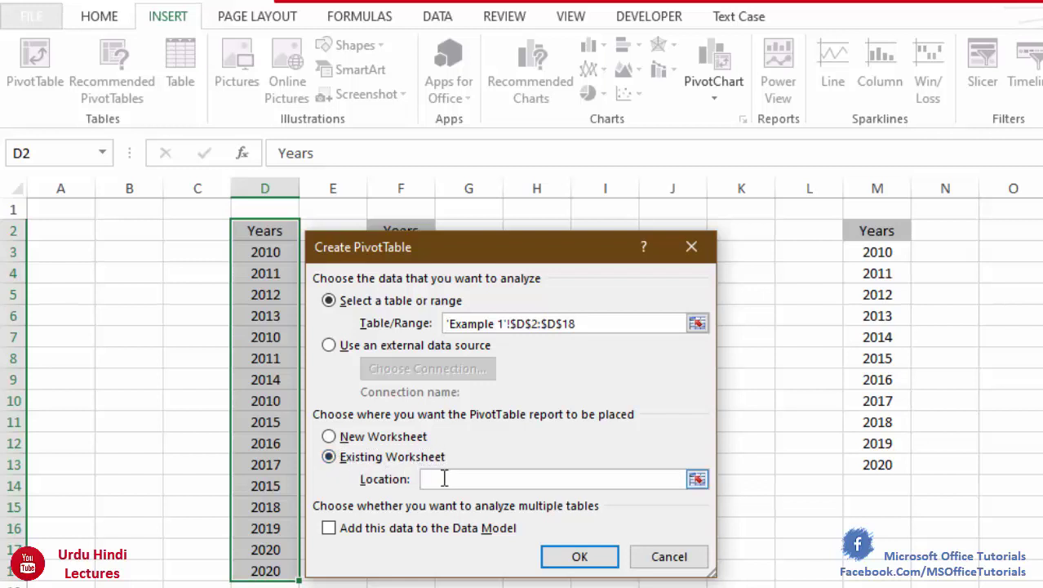
pyautogui.moveTo(506, 261); pyautogui.dragTo(251, 225)
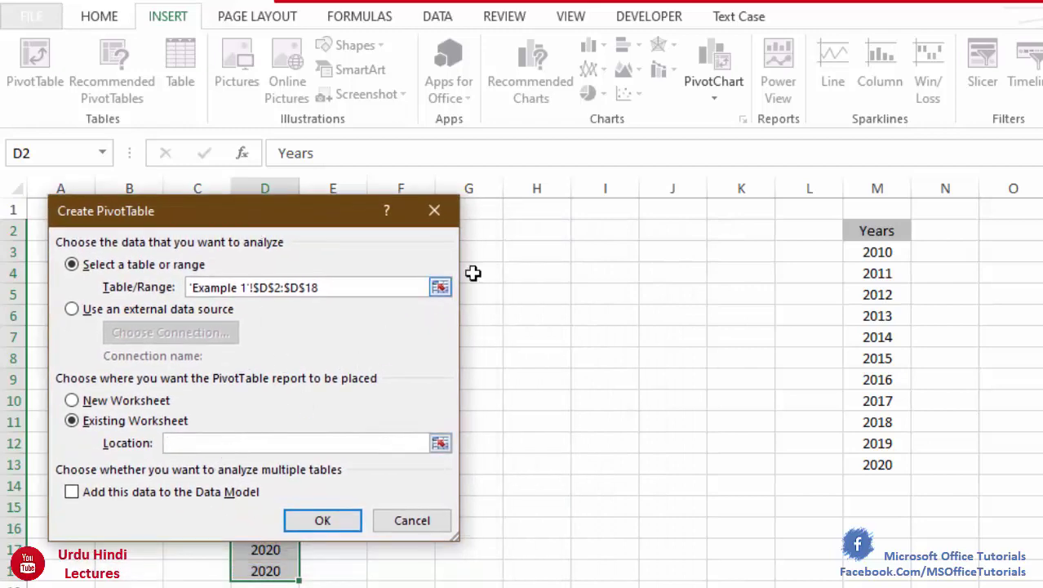
pyautogui.click(518, 253)
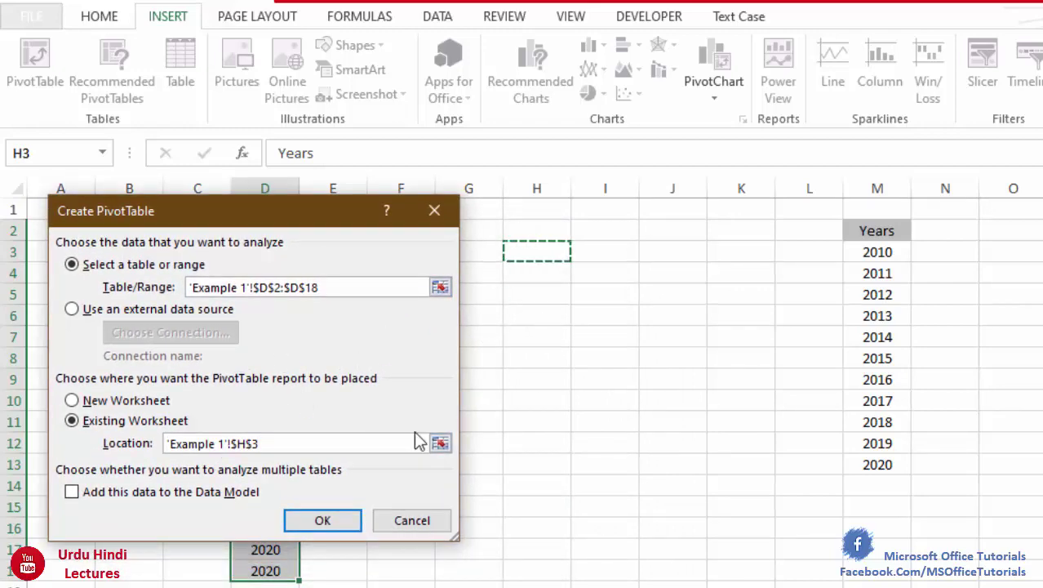
pyautogui.click(331, 522)
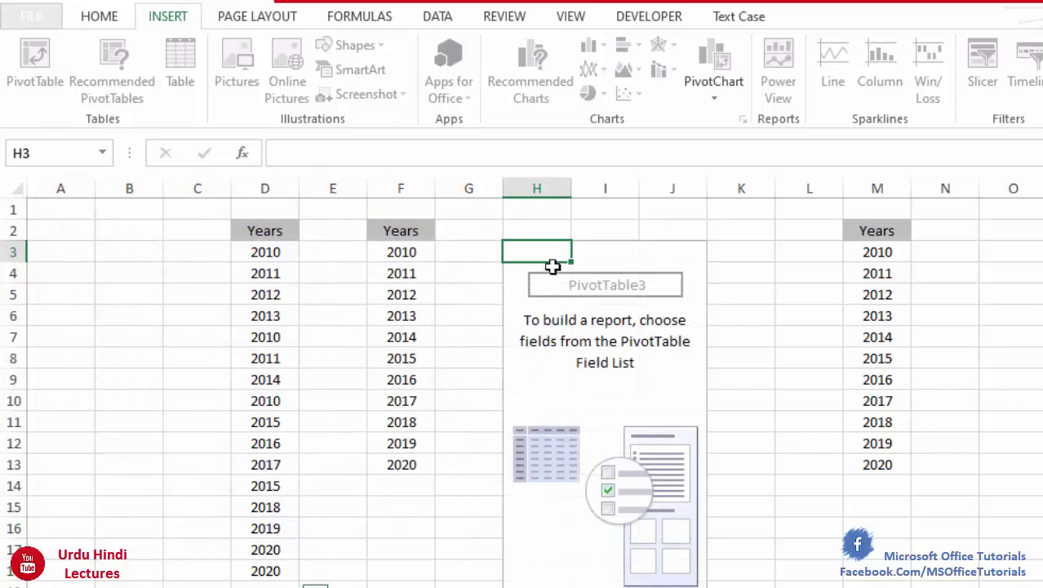
pyautogui.click(546, 276)
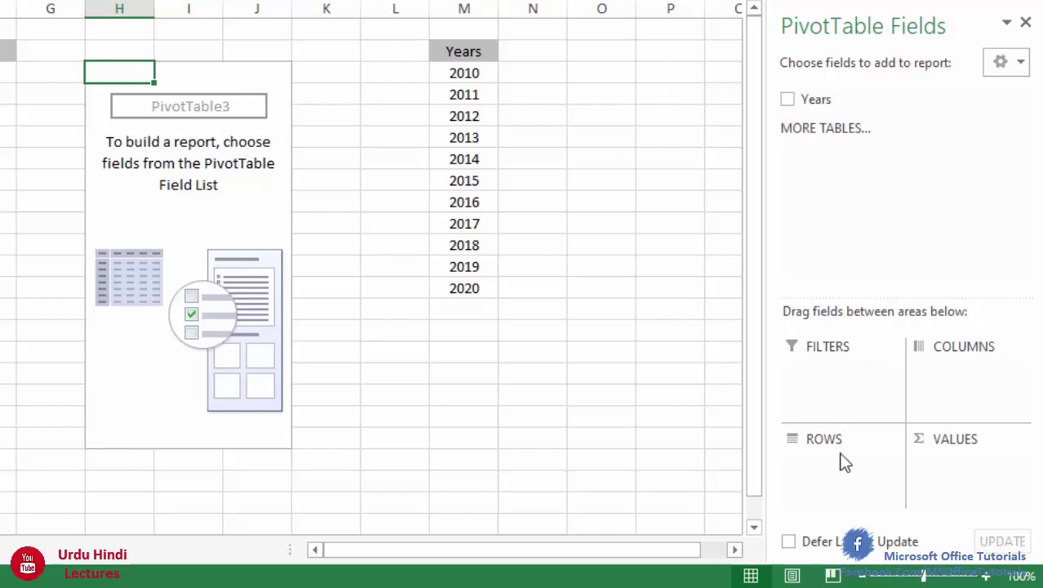
pyautogui.moveTo(799, 99); pyautogui.dragTo(828, 489)
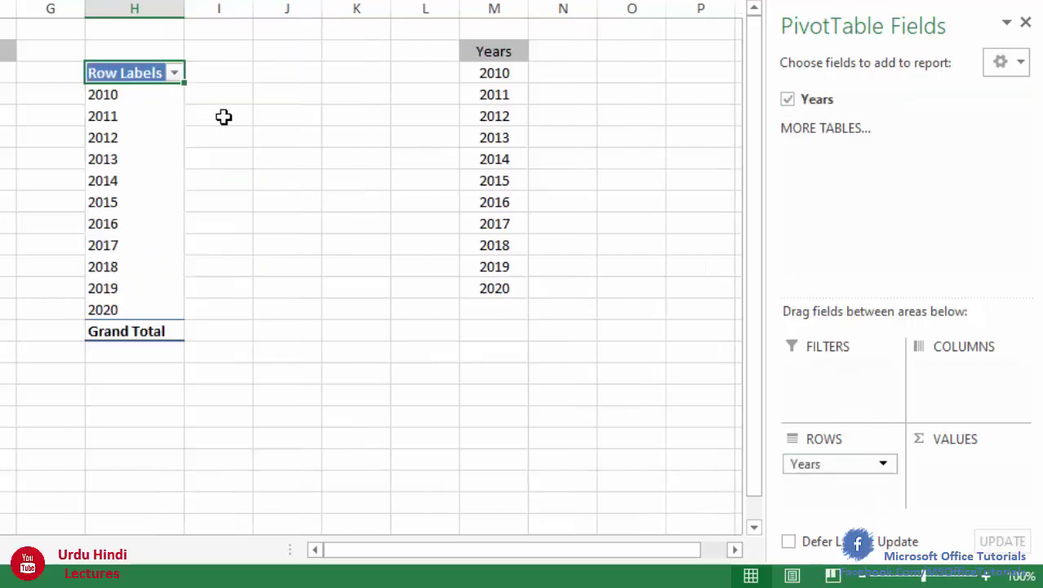
# Check how many unique years the PivotTable lists in H4:H14.
pyautogui.moveTo(146, 103); pyautogui.dragTo(132, 310)
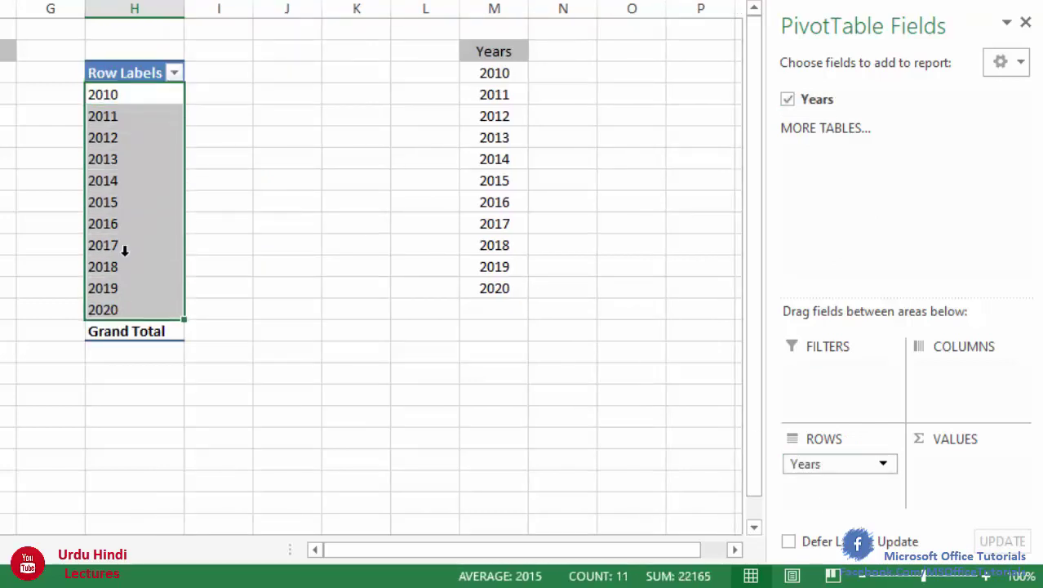
pyautogui.click(117, 76)
pyautogui.click(73, 101)
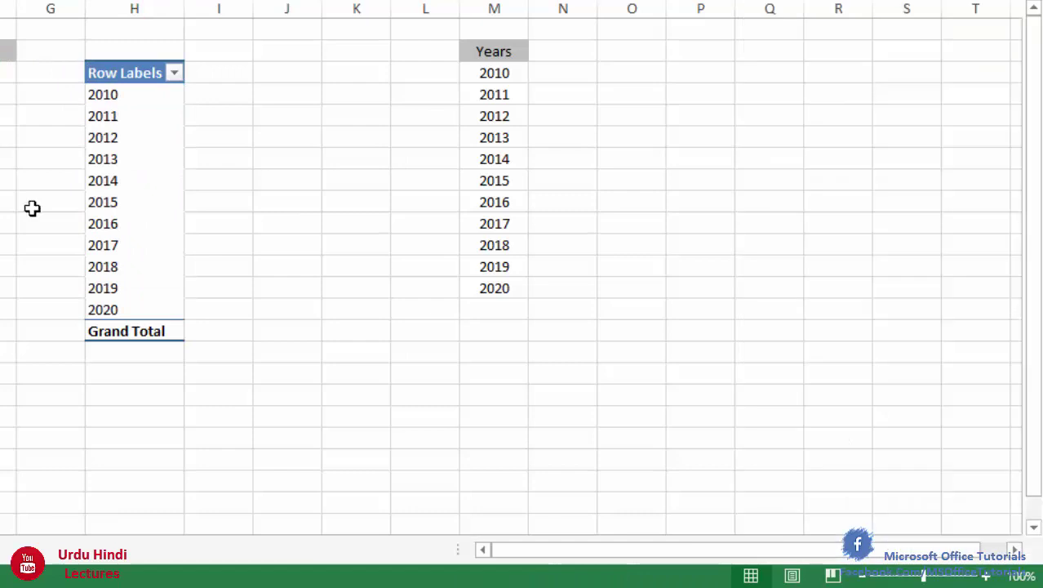
pyautogui.moveTo(134, 96); pyautogui.dragTo(131, 310)
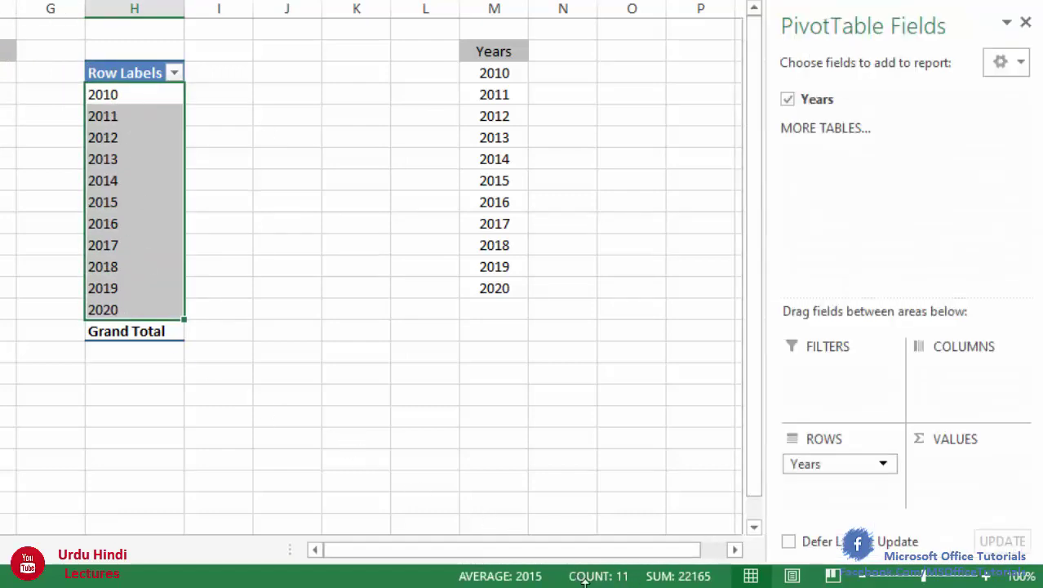
pyautogui.click(146, 91)
pyautogui.click(130, 297)
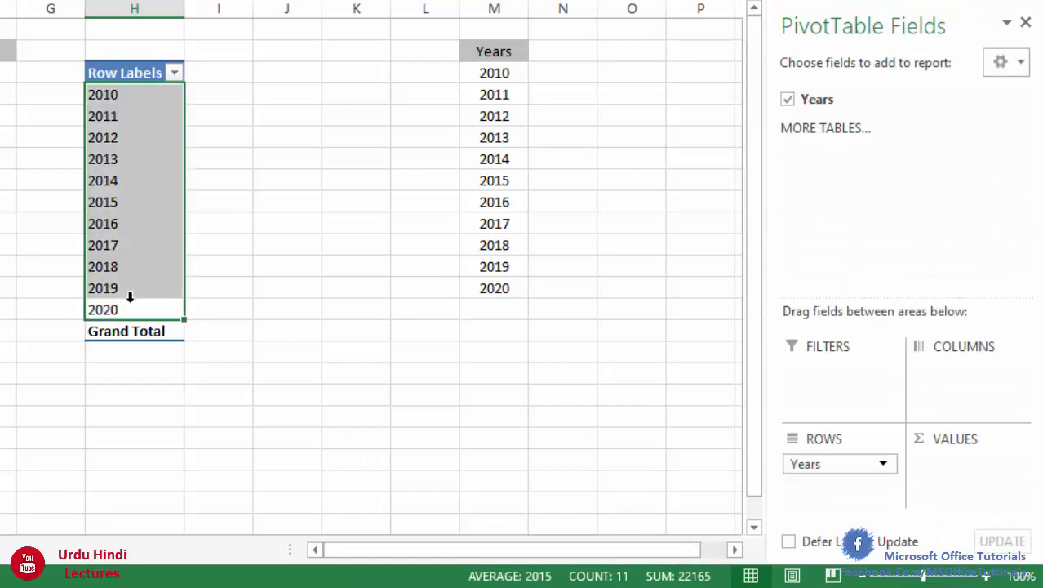
pyautogui.click(137, 272)
pyautogui.click(139, 82)
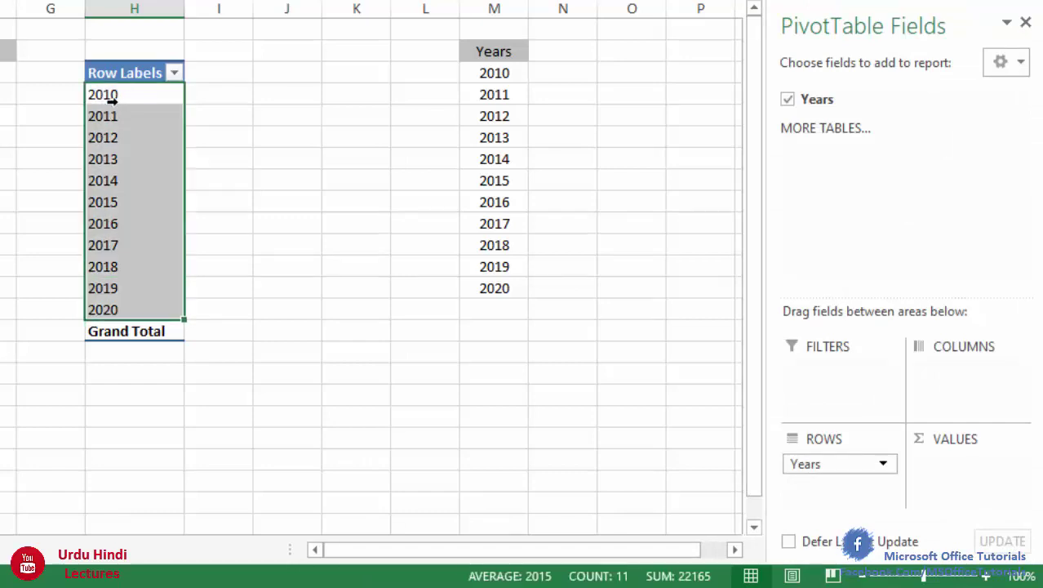
pyautogui.moveTo(114, 95); pyautogui.dragTo(130, 305)
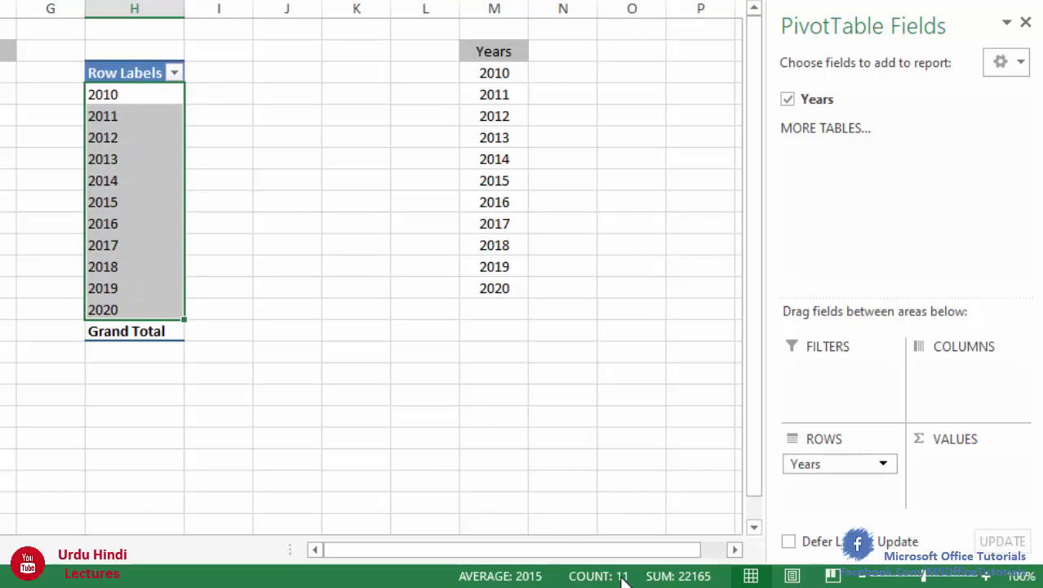
pyautogui.click(128, 171)
pyautogui.click(112, 115)
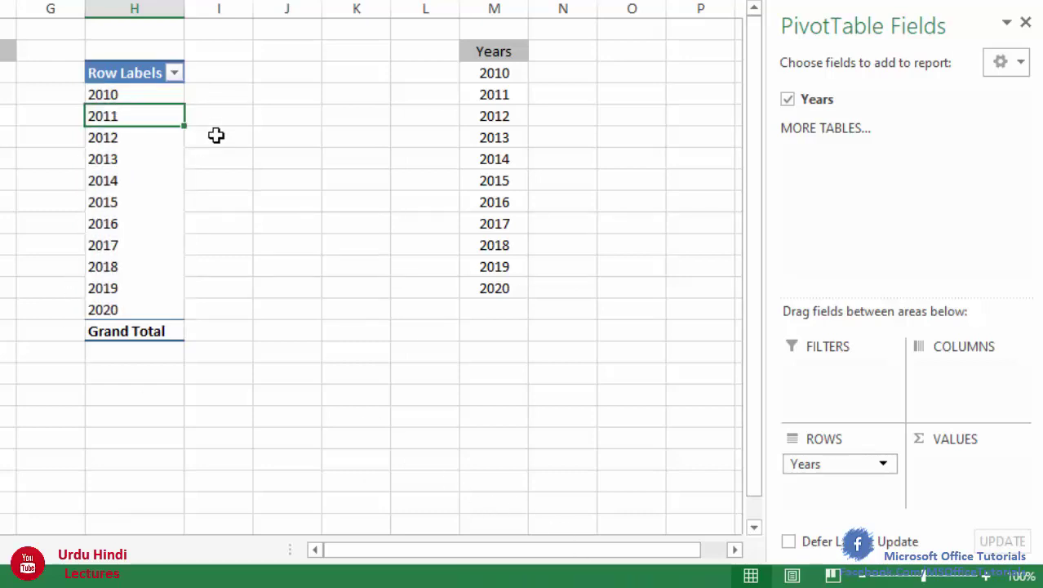
pyautogui.click(216, 133)
pyautogui.click(211, 100)
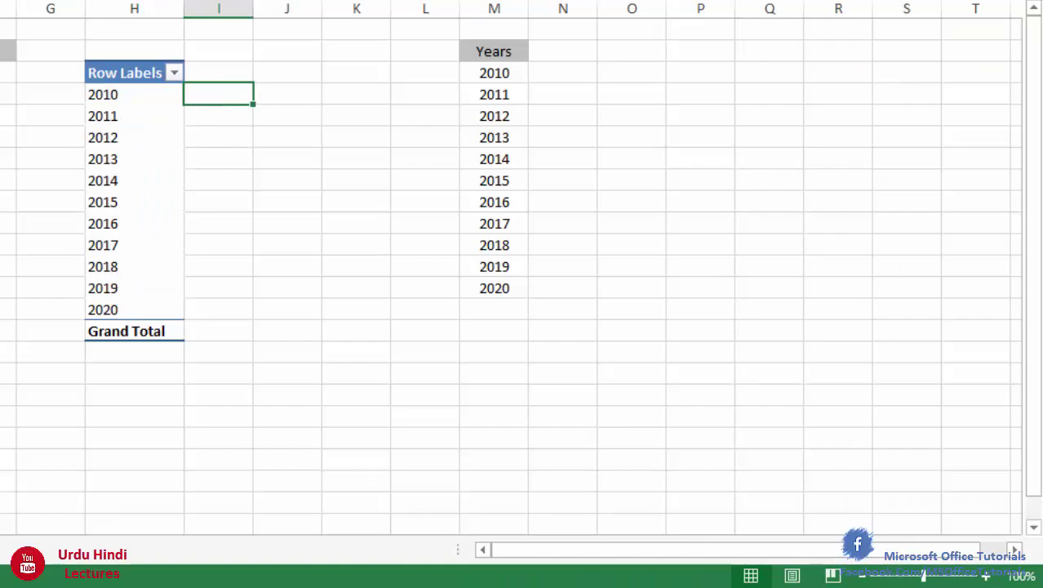
# Switch to the Example 2 sheet and examine the combined employee name, number and address entries in column B.
pyautogui.click(93, 88)
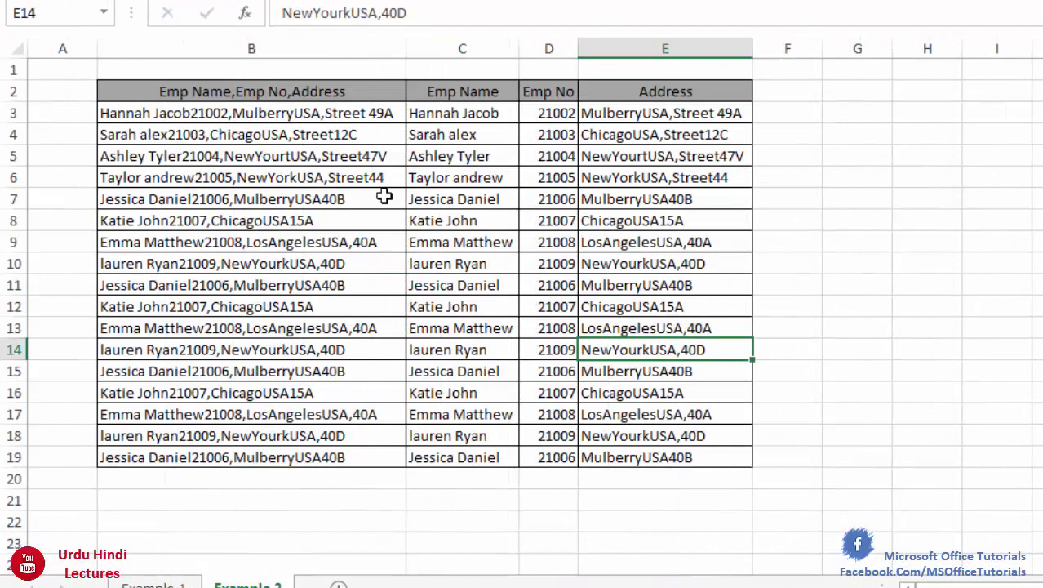
pyautogui.click(384, 198)
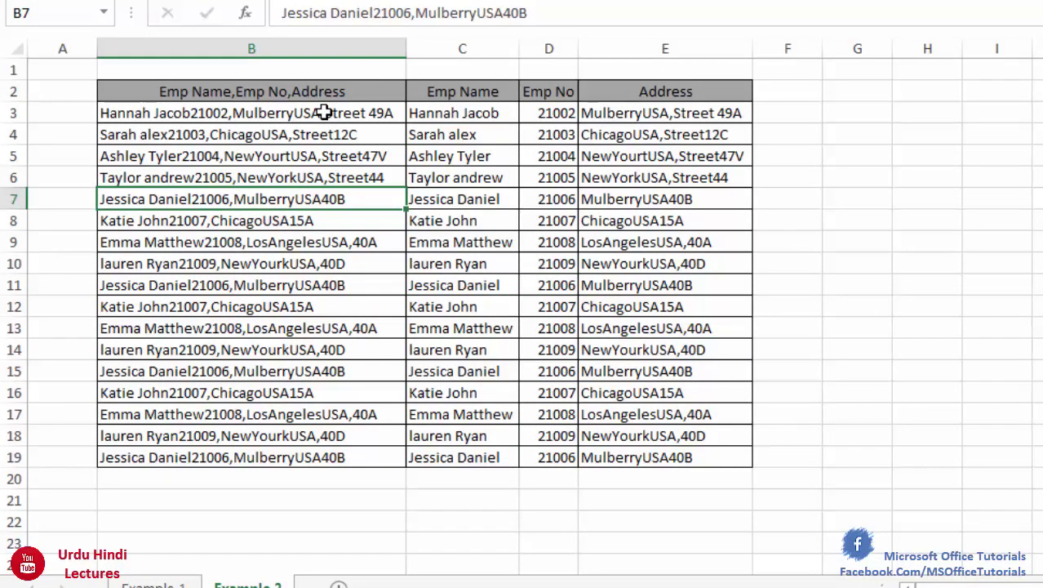
pyautogui.click(324, 113)
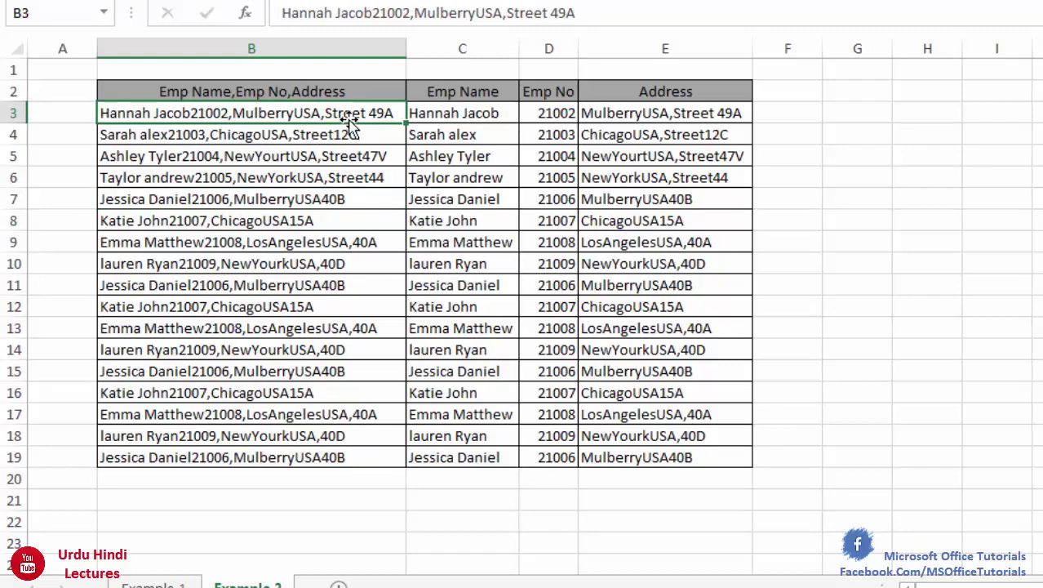
pyautogui.moveTo(300, 119); pyautogui.dragTo(299, 135)
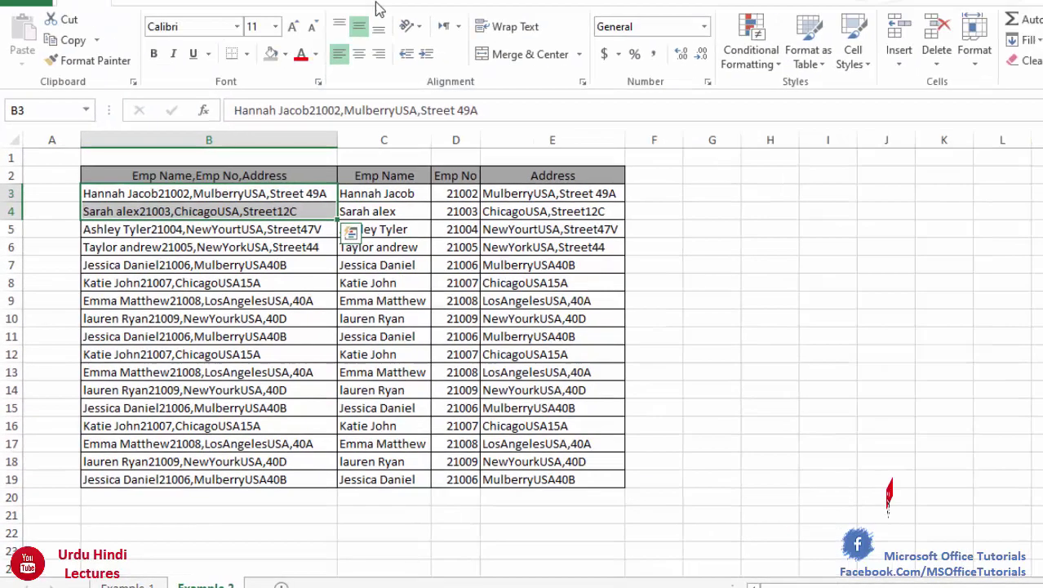
# Remove the duplicate rows from the employee table B2:E19, comparing all four columns.
pyautogui.click(358, 10)
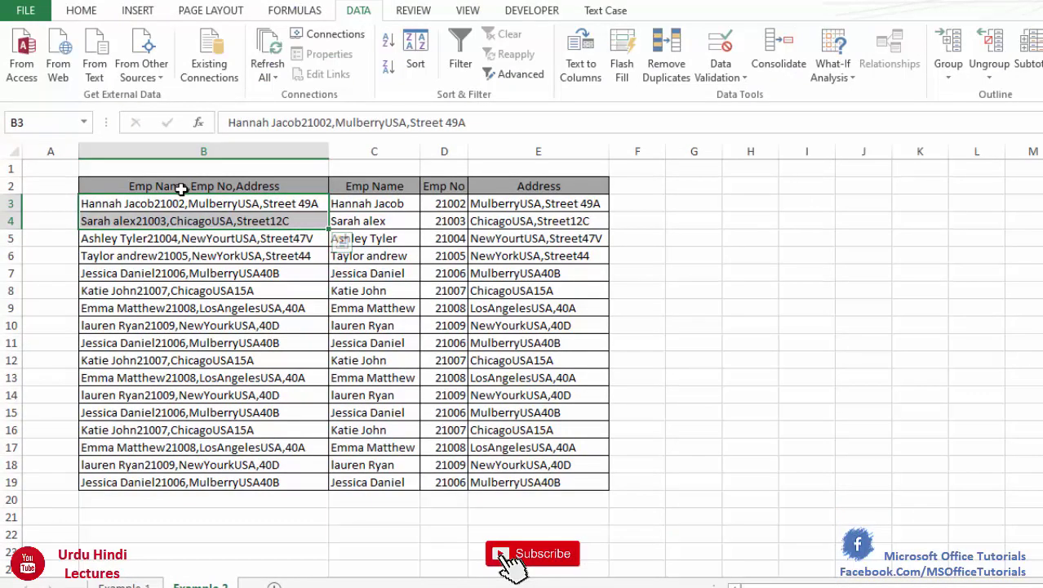
pyautogui.moveTo(181, 189); pyautogui.dragTo(539, 482)
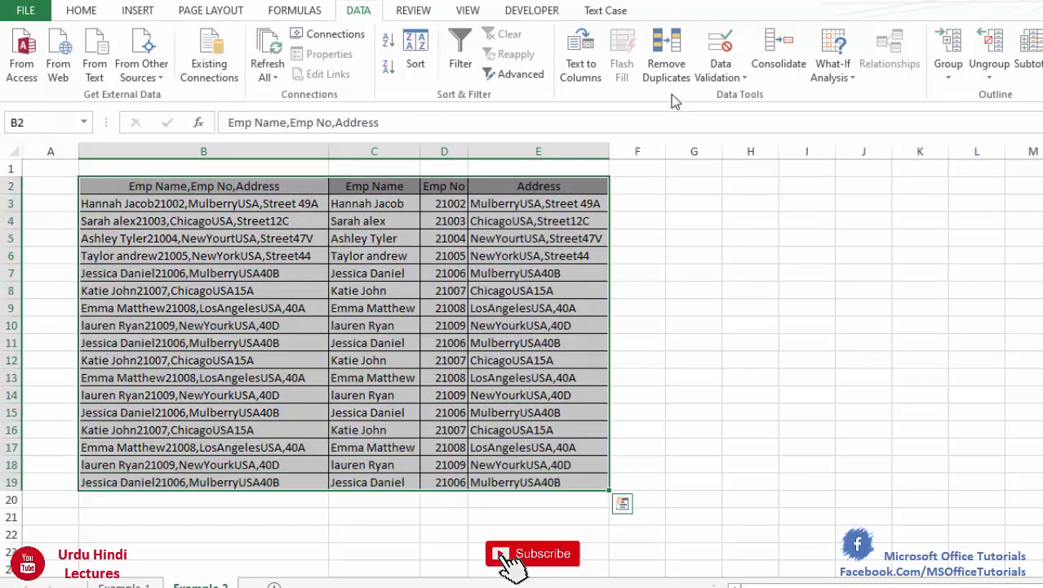
pyautogui.click(666, 63)
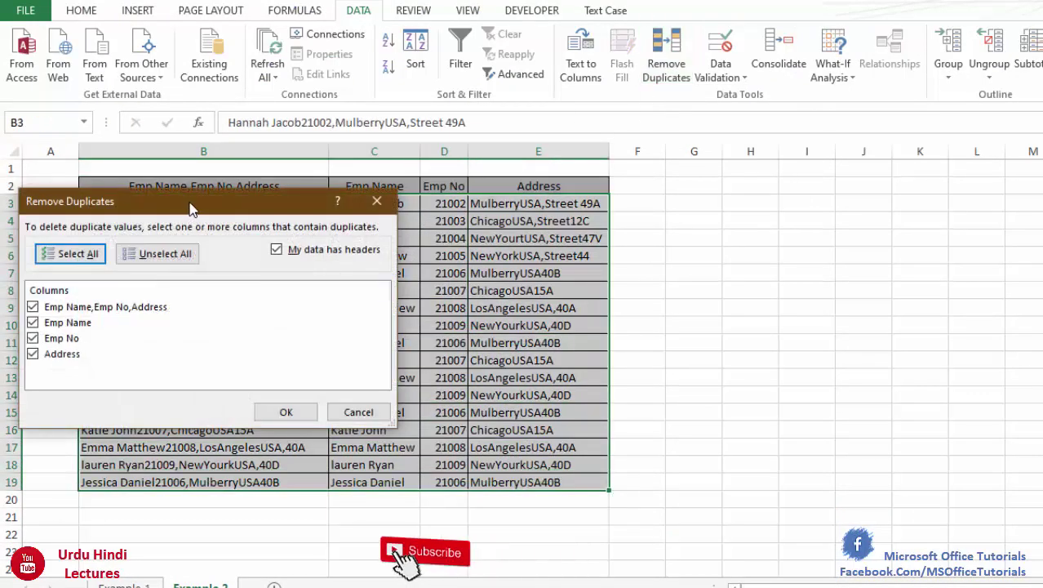
pyautogui.moveTo(190, 208); pyautogui.dragTo(558, 112)
pyautogui.click(631, 320)
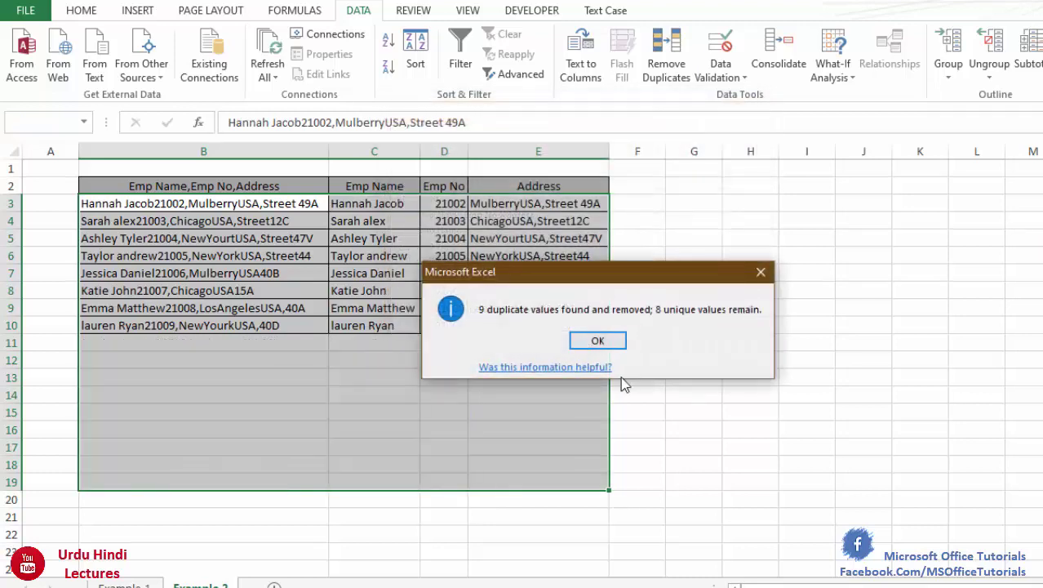
pyautogui.click(598, 340)
# Review the remaining employee entries in B3:B10 and undo the duplicate removal.
pyautogui.moveTo(249, 204); pyautogui.dragTo(249, 325)
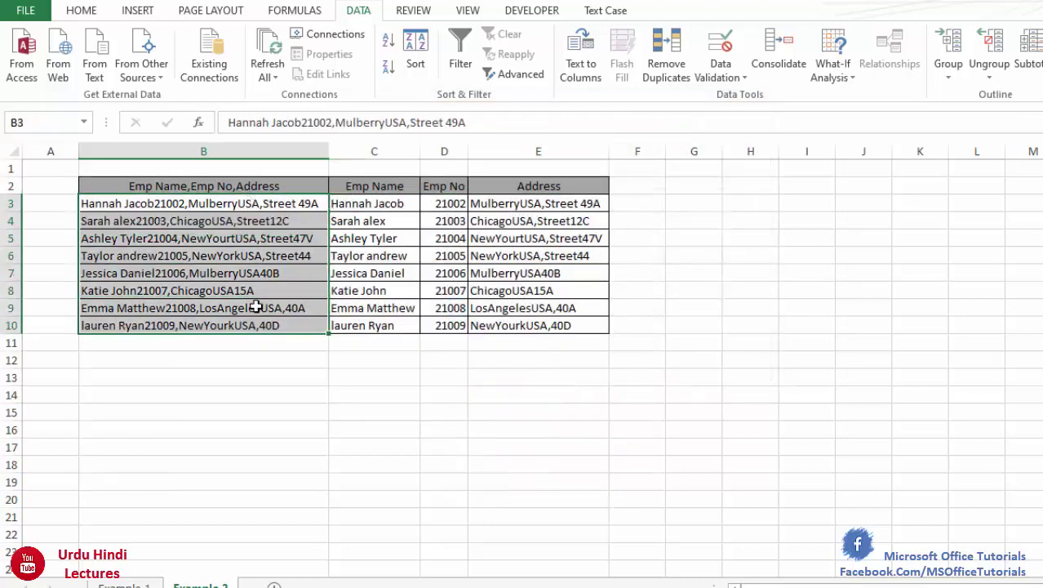
pyautogui.click(402, 206)
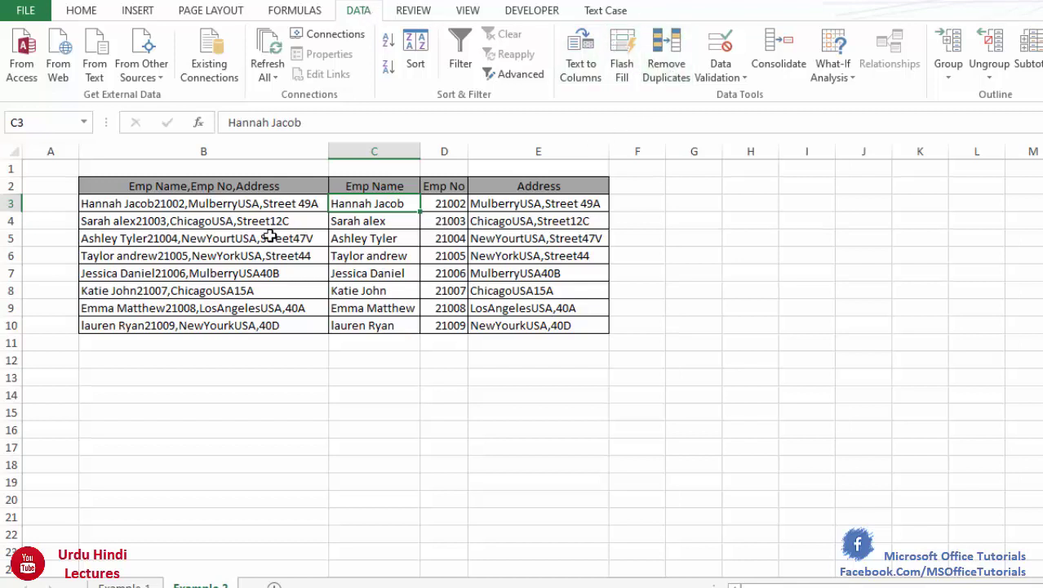
pyautogui.hotkey('ctrl', 'z')
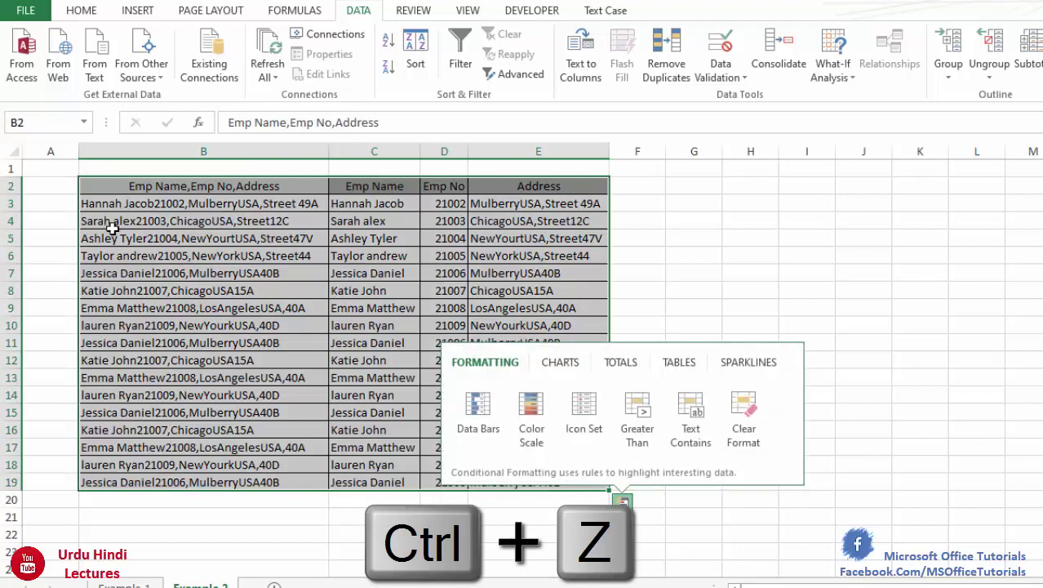
pyautogui.click(221, 303)
pyautogui.click(174, 198)
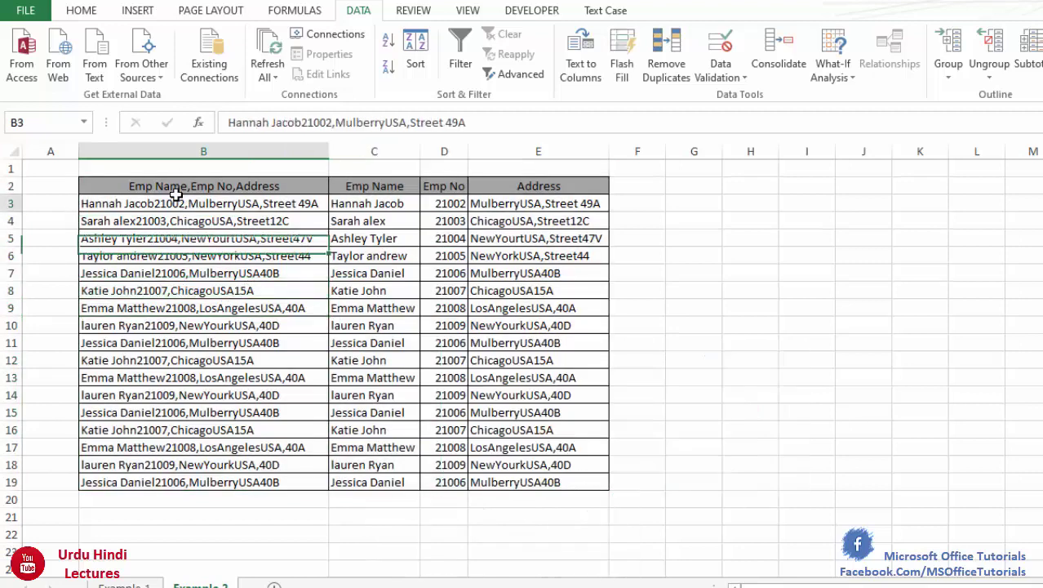
# Start an Advanced Filter on the employee table B2:E19, set to copy the result to another location.
pyautogui.click(185, 190)
pyautogui.moveTo(312, 238); pyautogui.dragTo(500, 477)
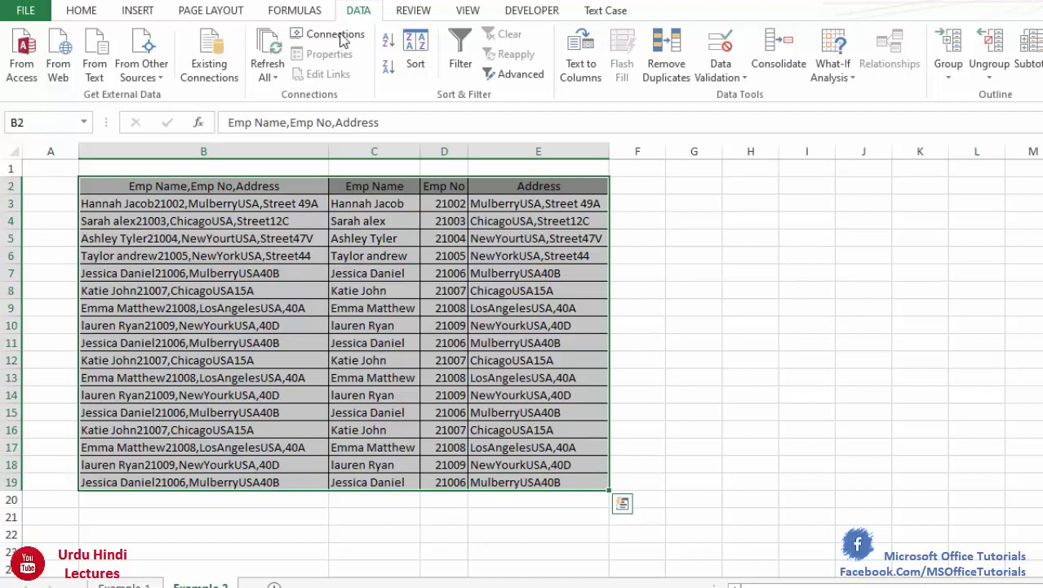
pyautogui.click(509, 75)
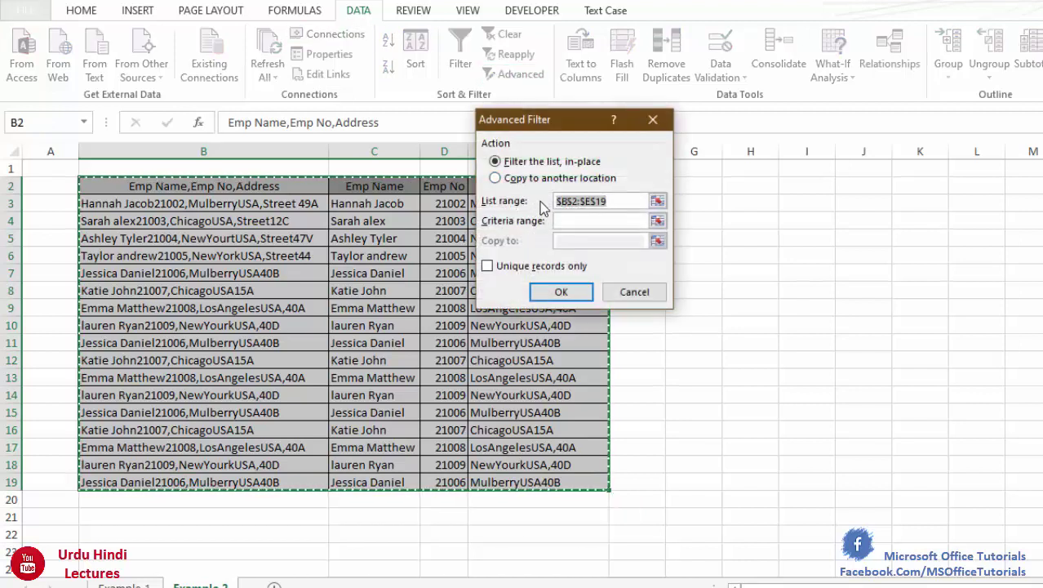
pyautogui.click(499, 181)
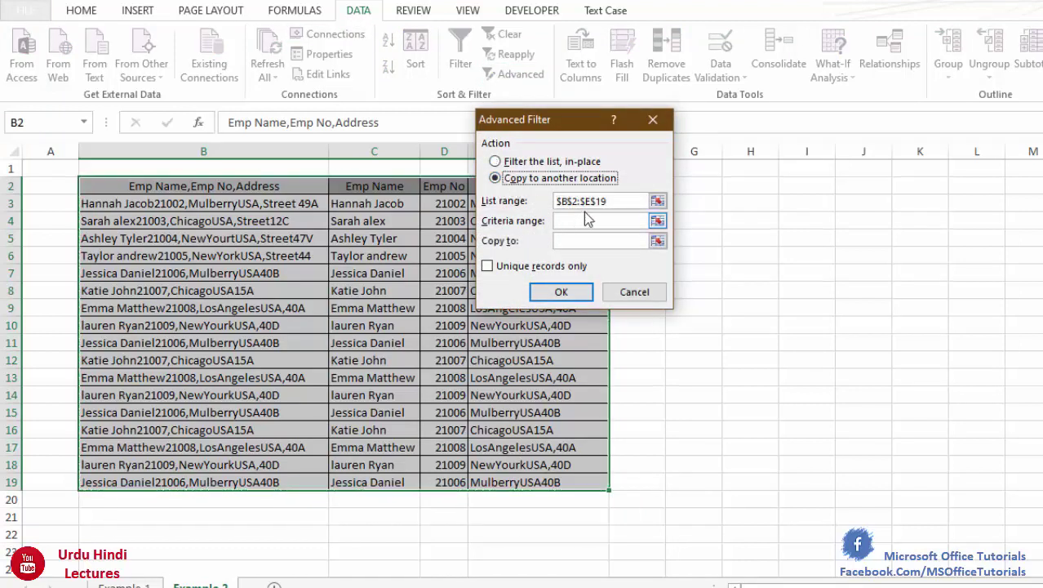
pyautogui.moveTo(608, 200); pyautogui.dragTo(557, 204)
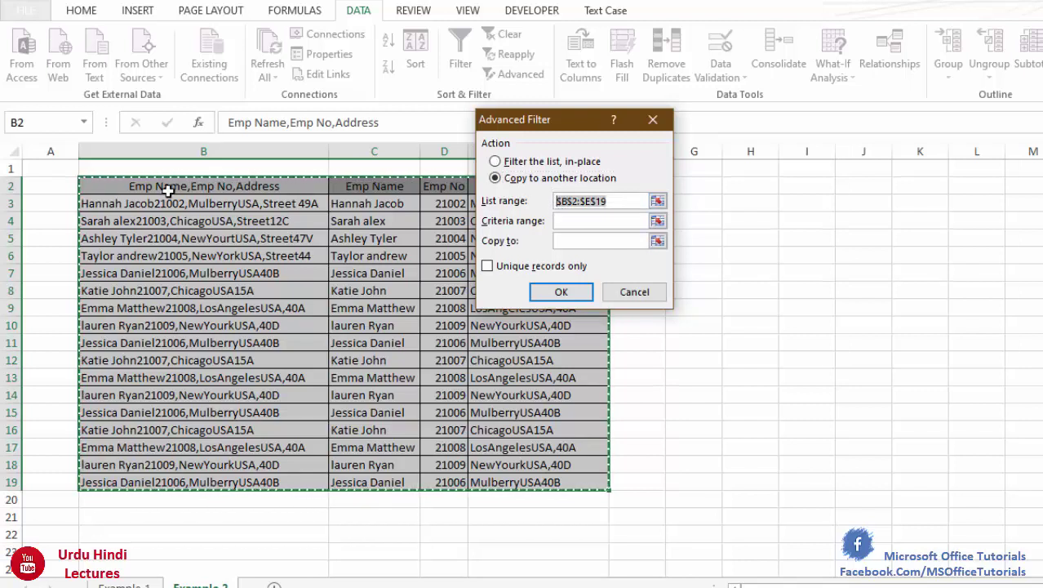
pyautogui.moveTo(167, 189); pyautogui.dragTo(568, 481)
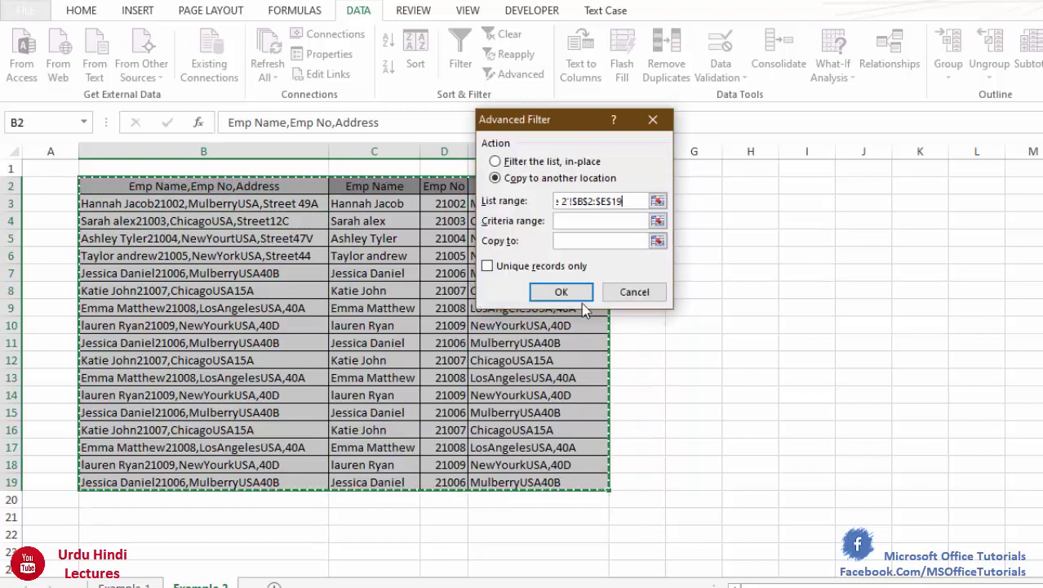
# Restrict the Advanced Filter to unique records only and output the copied list starting at cell G2.
pyautogui.click(490, 269)
pyautogui.click(570, 242)
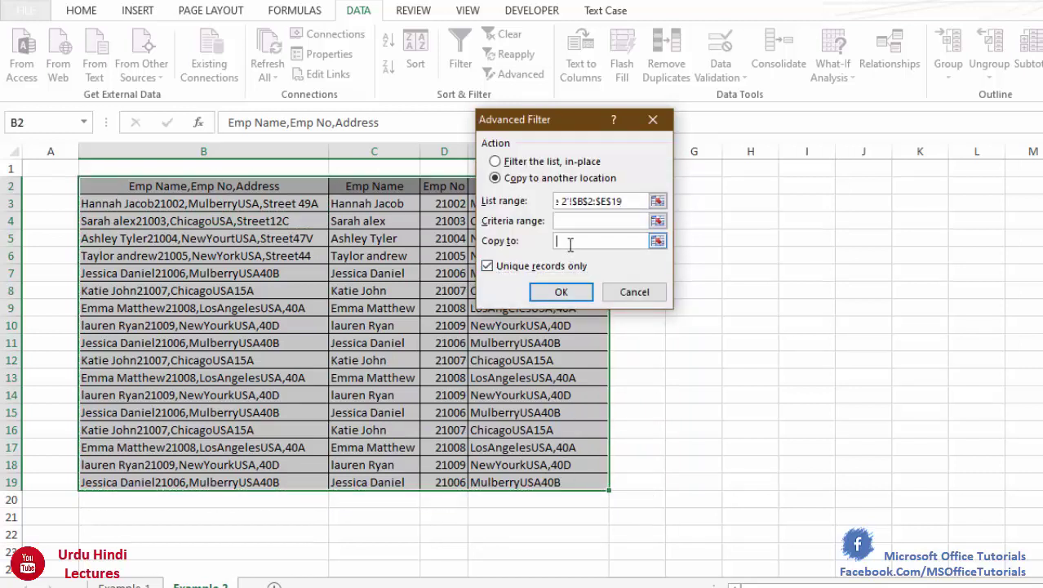
pyautogui.moveTo(544, 134); pyautogui.dragTo(238, 148)
pyautogui.click(680, 185)
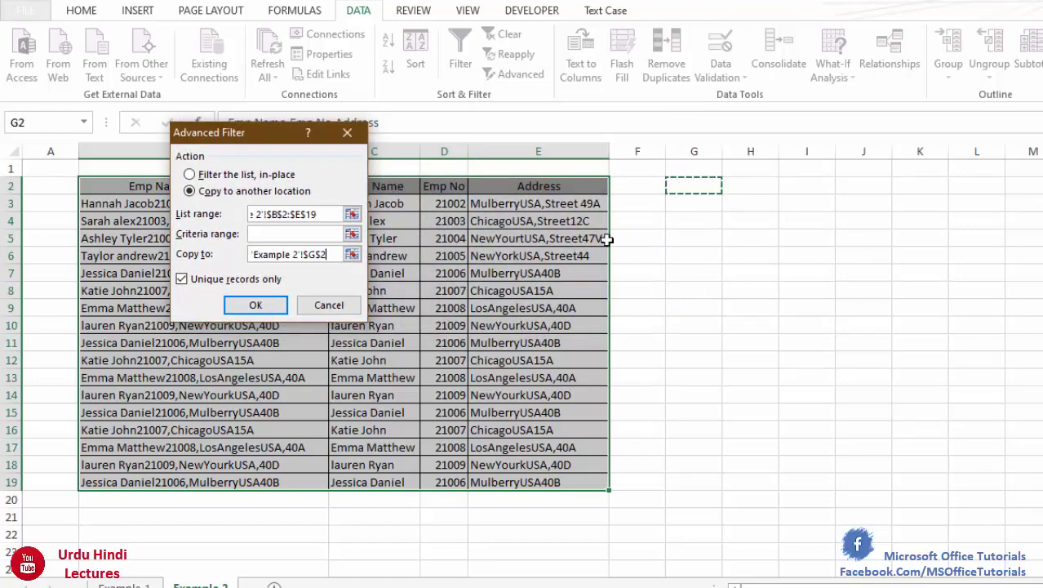
pyautogui.click(254, 305)
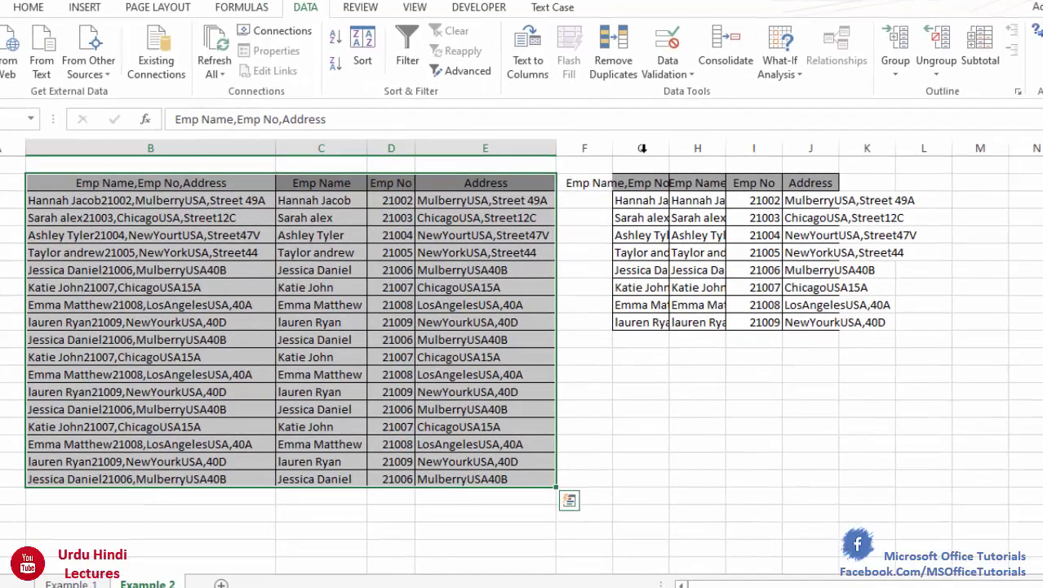
# Autofit the widths of columns G to J to the extracted employee records.
pyautogui.moveTo(694, 151); pyautogui.dragTo(782, 152)
pyautogui.doubleClick(638, 144)
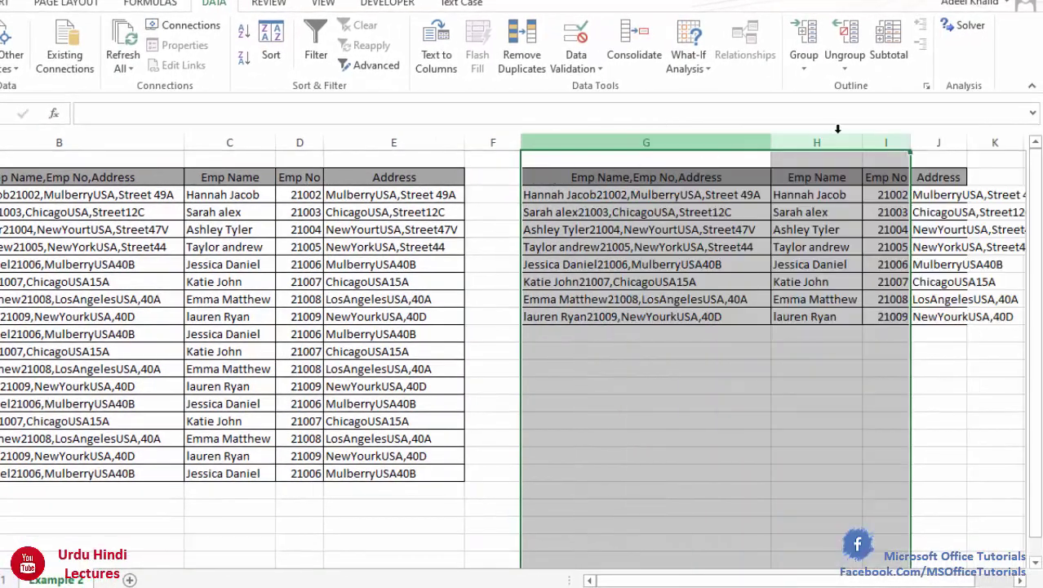
pyautogui.click(938, 142)
pyautogui.doubleClick(966, 139)
# Undo the column width changes and the filtered copy beside the employee table.
pyautogui.click(846, 321)
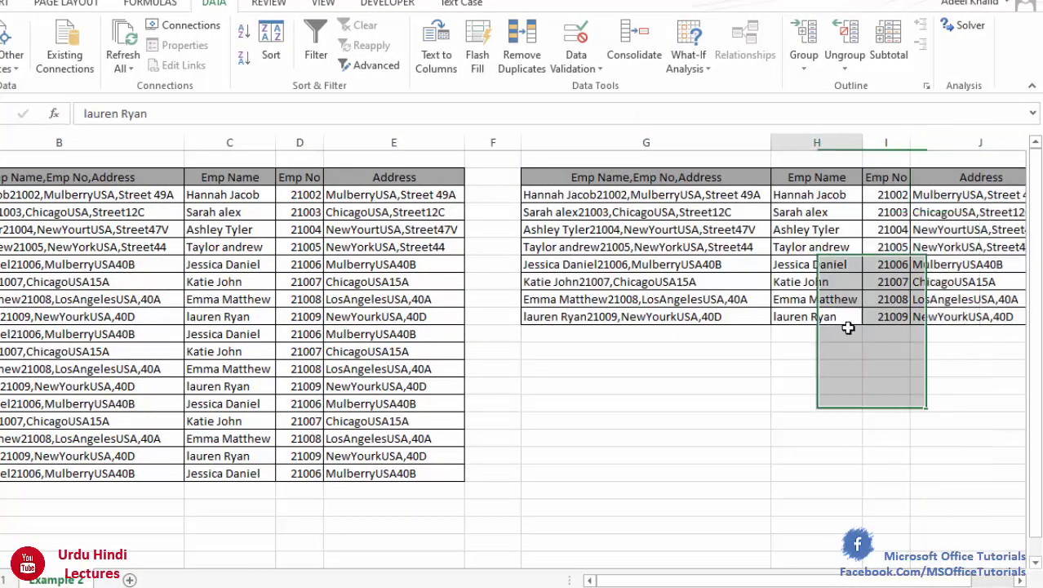
pyautogui.click(243, 352)
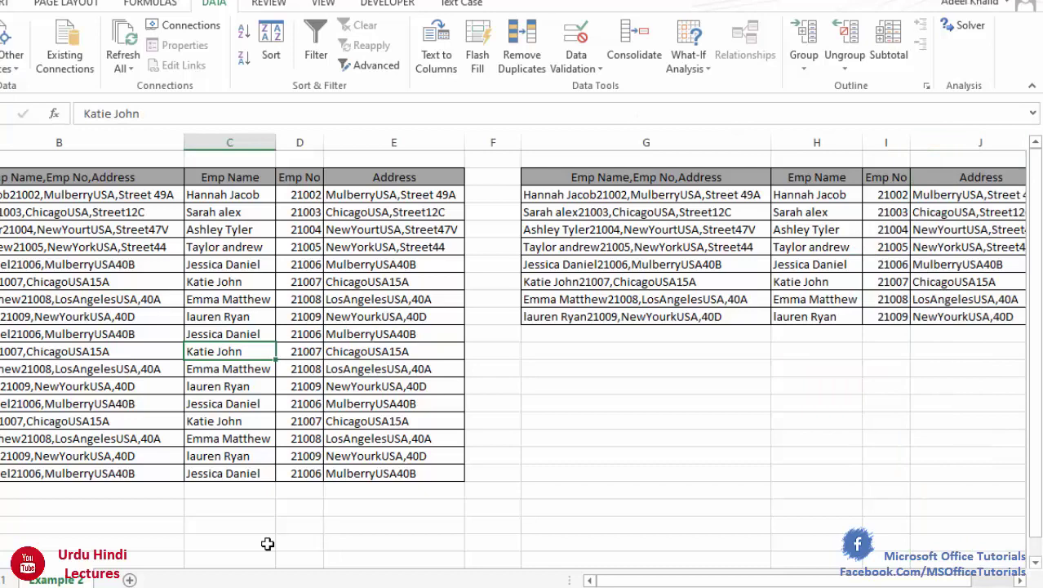
pyautogui.hotkey('ctrl', 'z')
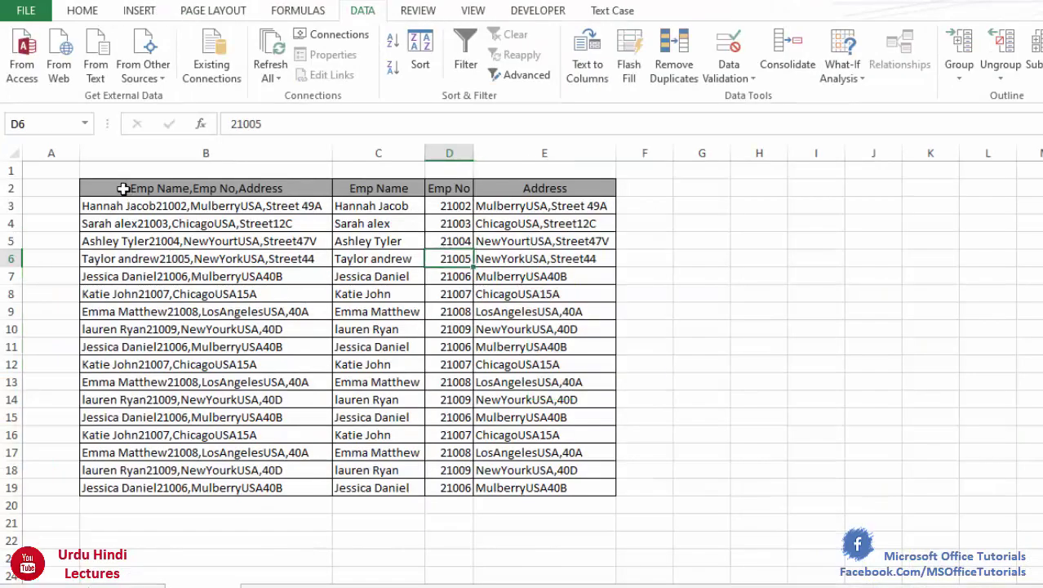
# Create a PivotTable from the employee table B2:E19 on a new worksheet.
pyautogui.moveTo(122, 188); pyautogui.dragTo(530, 487)
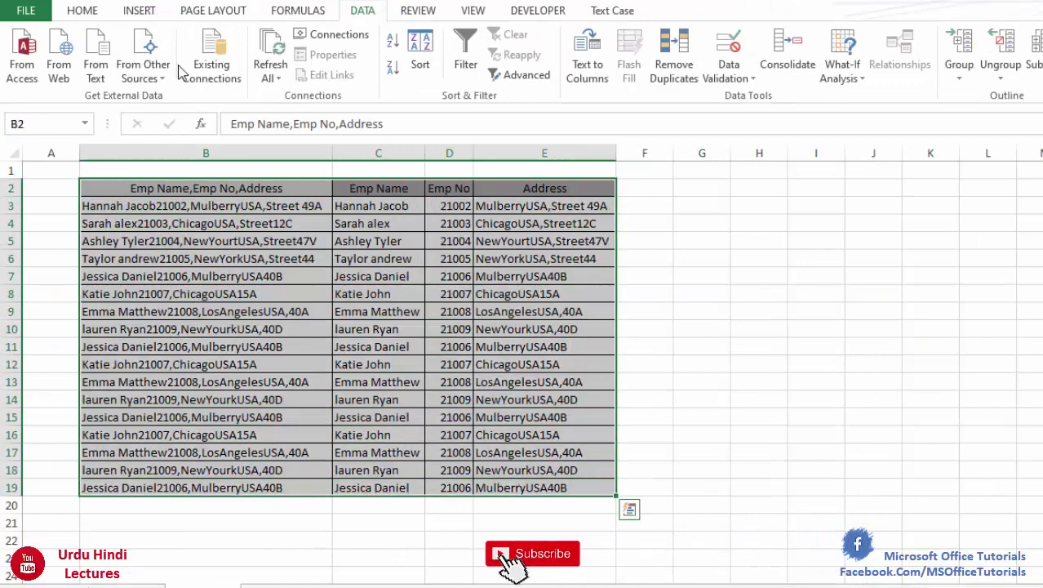
pyautogui.click(138, 11)
pyautogui.click(29, 50)
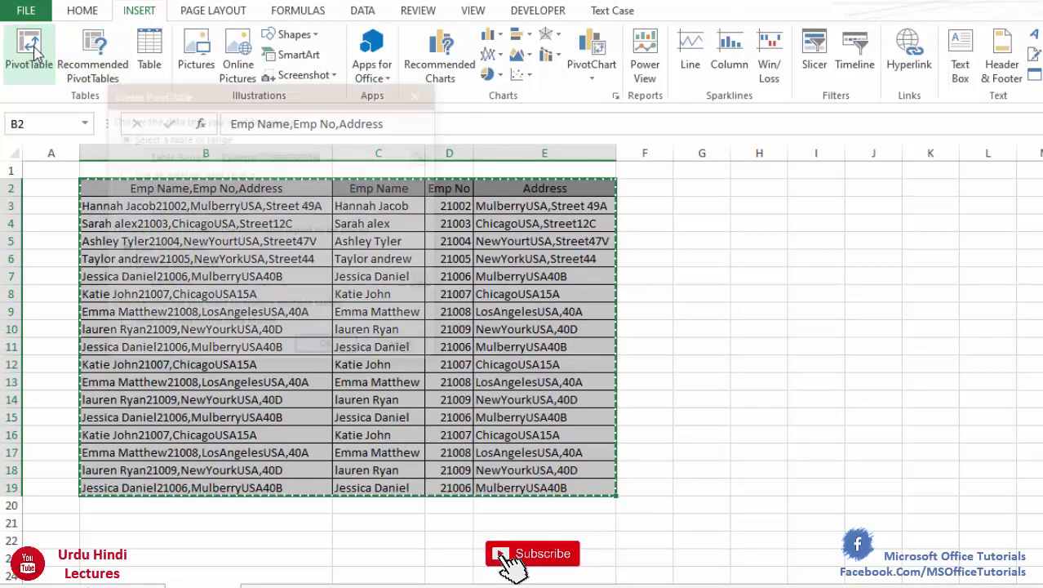
pyautogui.click(123, 266)
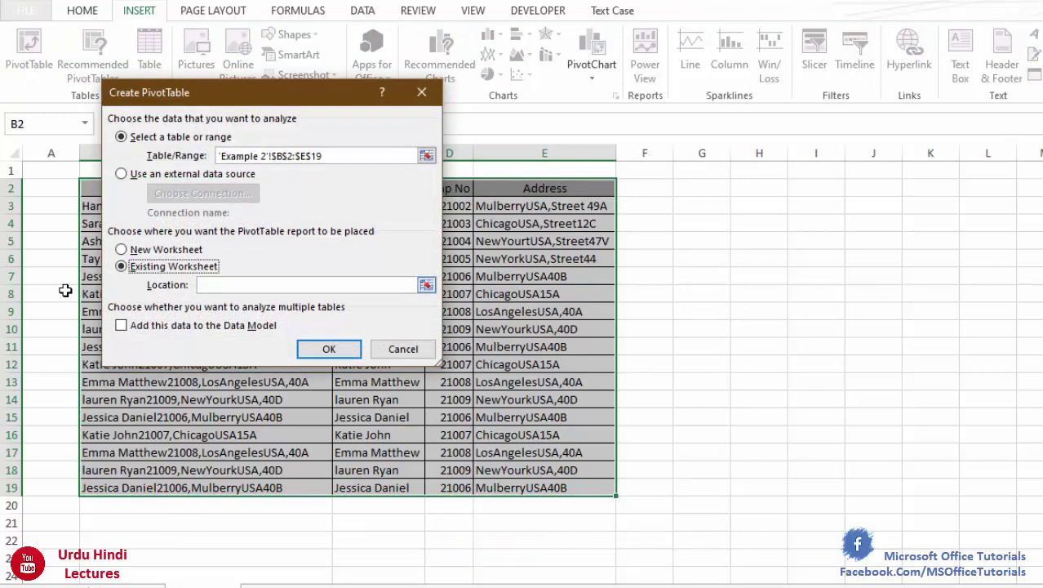
pyautogui.click(153, 260)
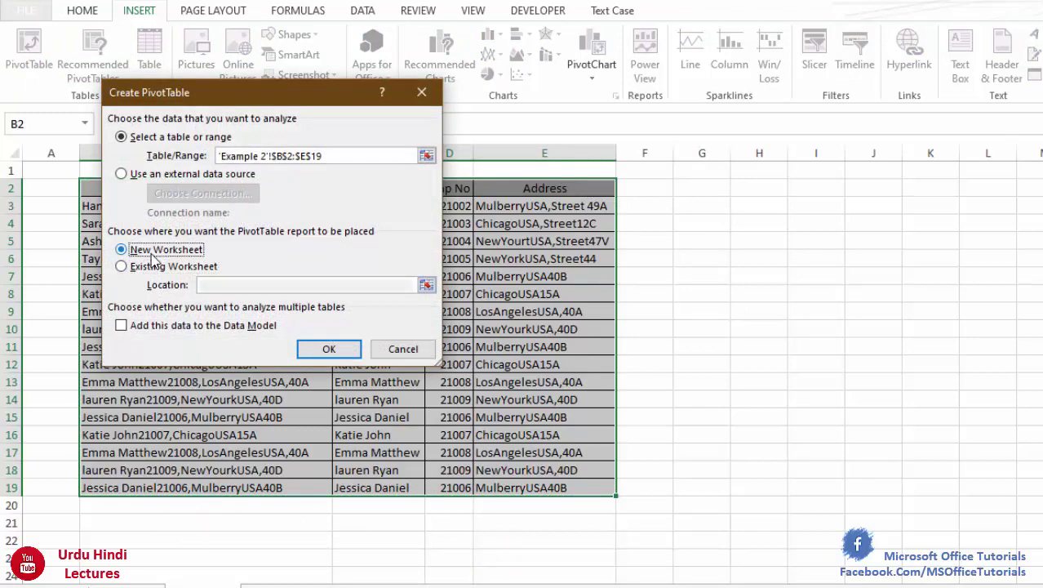
pyautogui.click(327, 349)
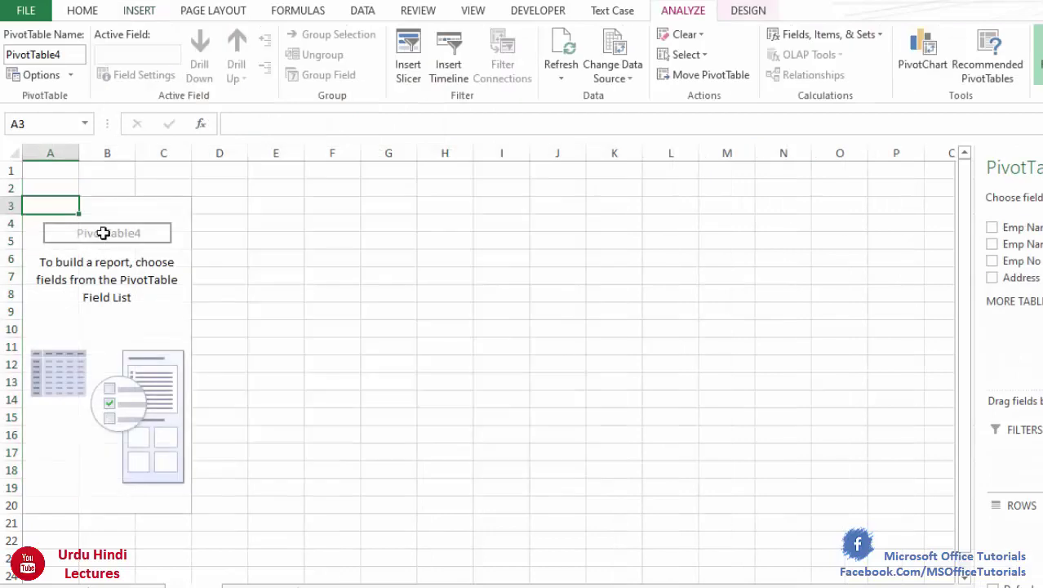
pyautogui.click(41, 205)
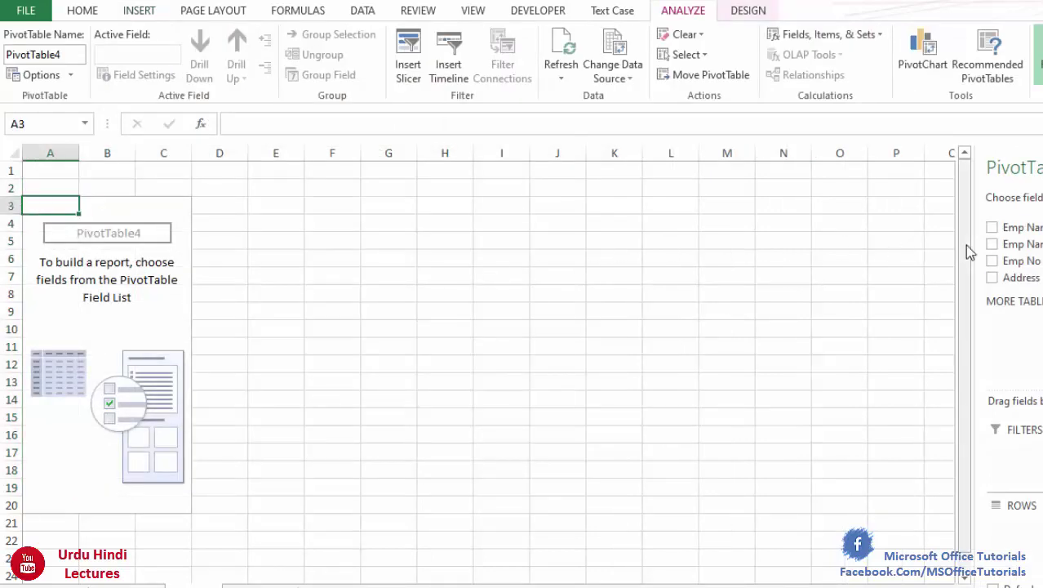
# Examine the Emp Name,Emp No,Address header and the combined entries in column B of the Example 2 sheet.
pyautogui.click(259, 586)
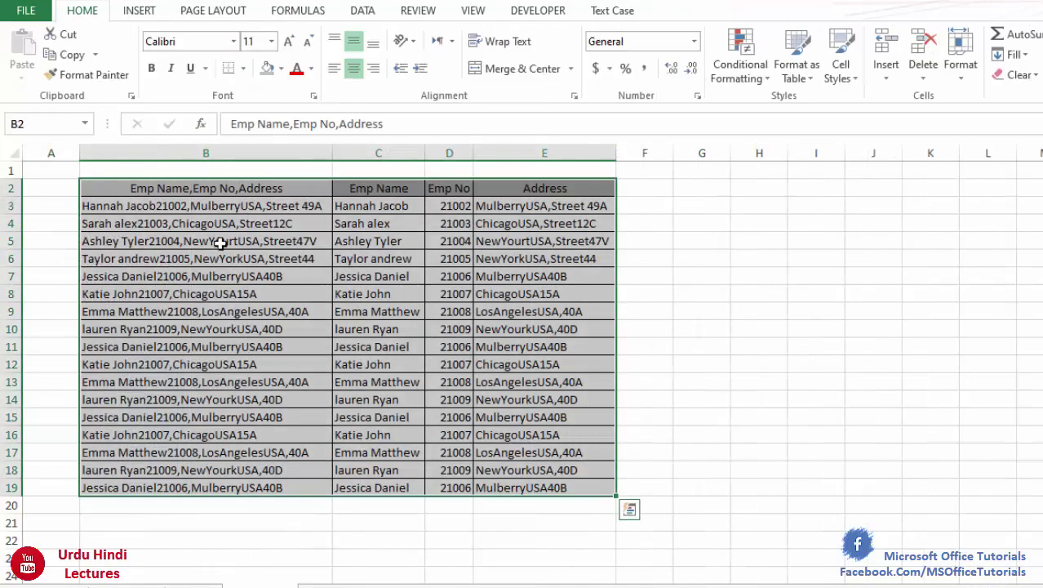
pyautogui.click(221, 188)
pyautogui.moveTo(222, 205); pyautogui.dragTo(218, 482)
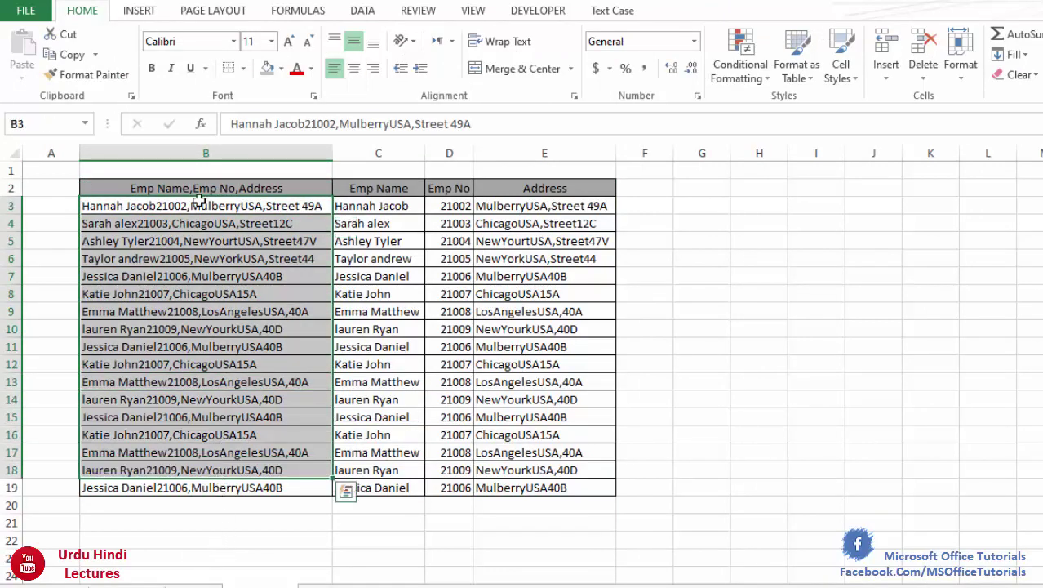
pyautogui.click(285, 188)
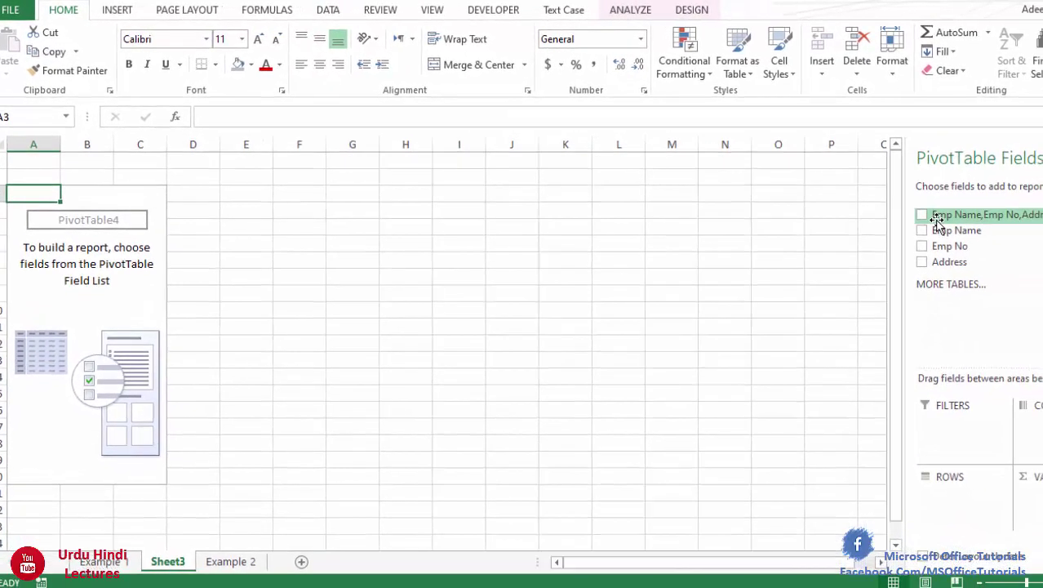
# Add the Emp Name,Emp No,Address field to the rows of the Sheet3 PivotTable and review the entries in A4:A11.
pyautogui.moveTo(955, 222); pyautogui.dragTo(984, 507)
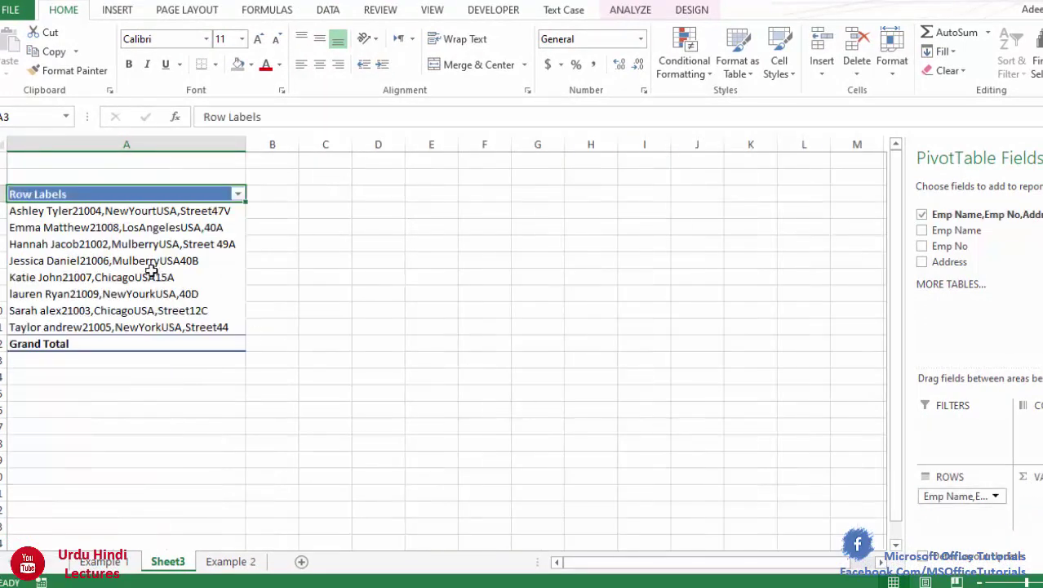
pyautogui.moveTo(135, 211); pyautogui.dragTo(140, 325)
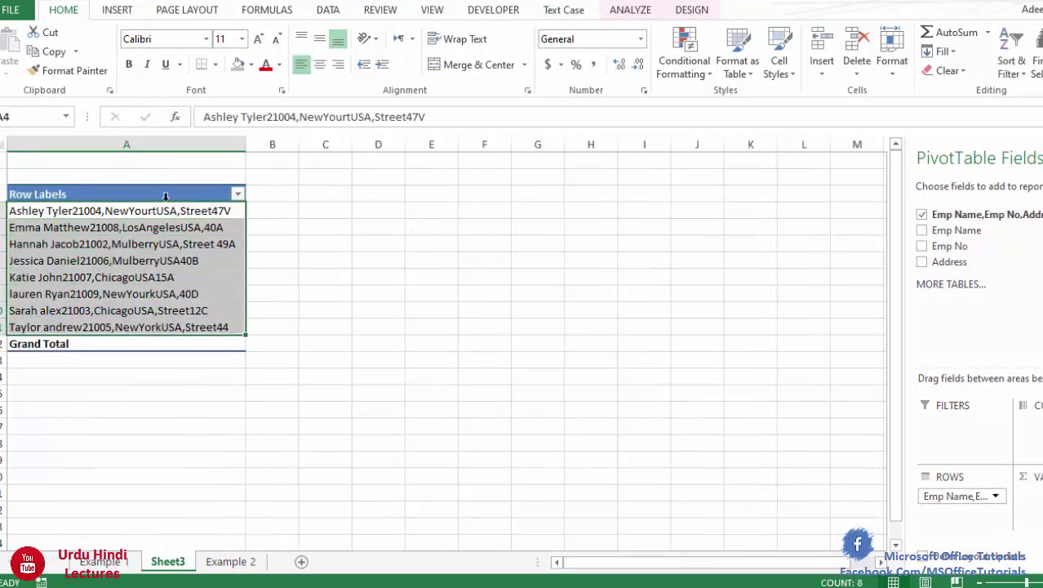
pyautogui.moveTo(163, 211); pyautogui.dragTo(162, 323)
# Highlight the duplicate values in B3:B19 of the Example 2 sheet with Light Red Fill with Dark Red Text.
pyautogui.click(229, 562)
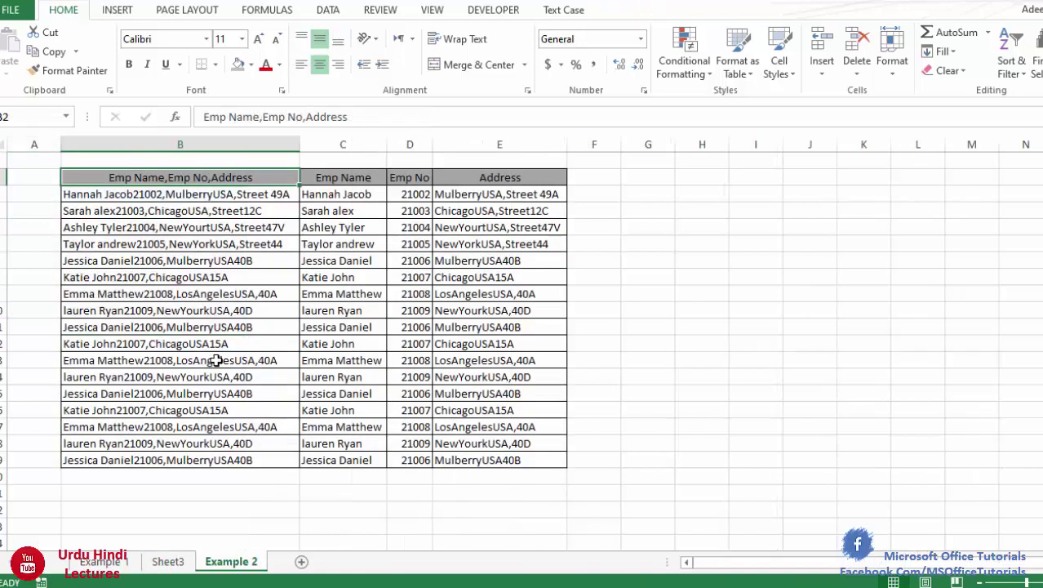
pyautogui.moveTo(232, 194); pyautogui.dragTo(232, 457)
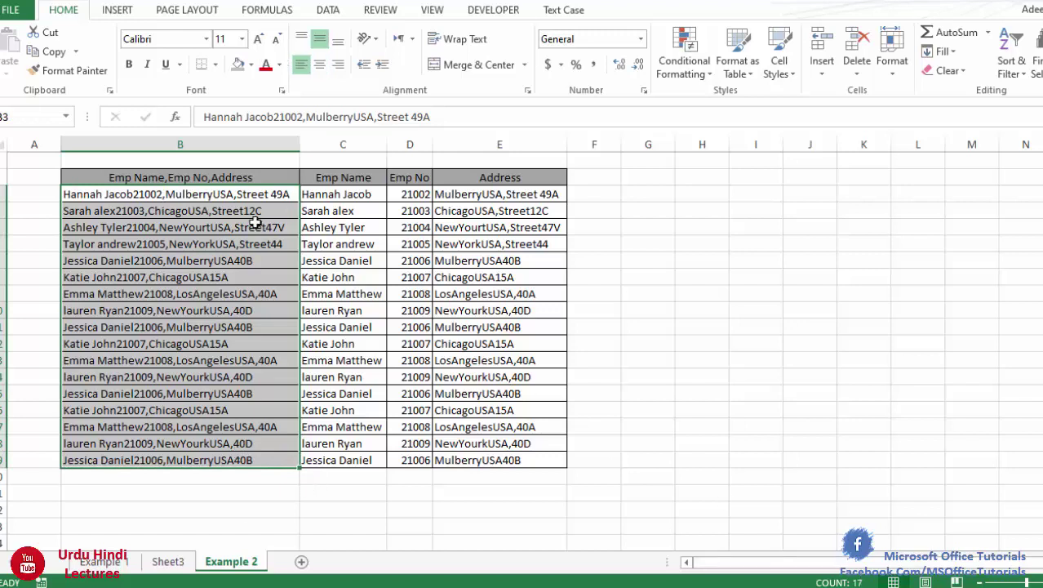
pyautogui.click(684, 58)
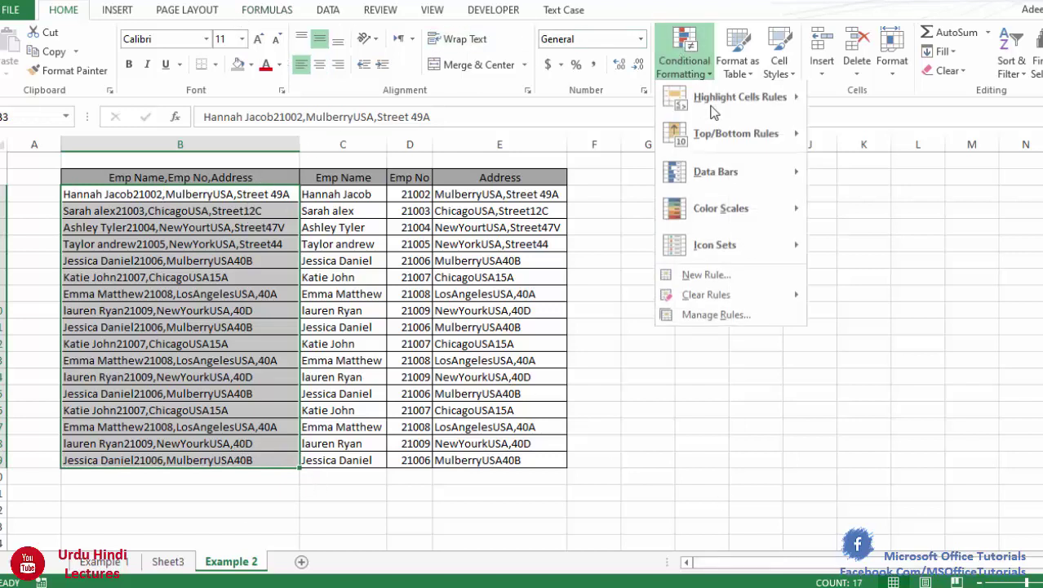
pyautogui.click(910, 322)
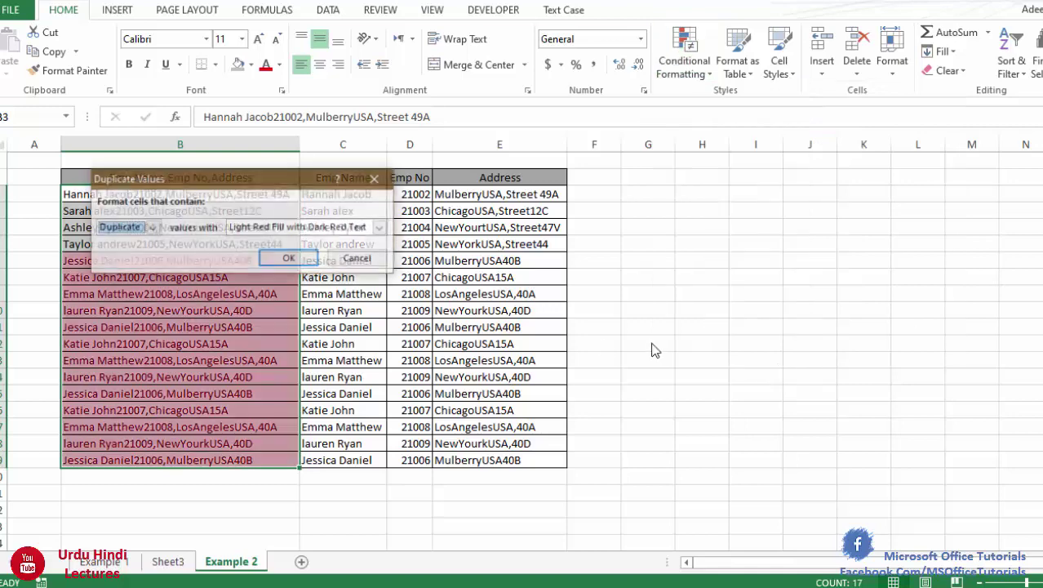
pyautogui.click(284, 255)
pyautogui.moveTo(186, 261); pyautogui.dragTo(200, 343)
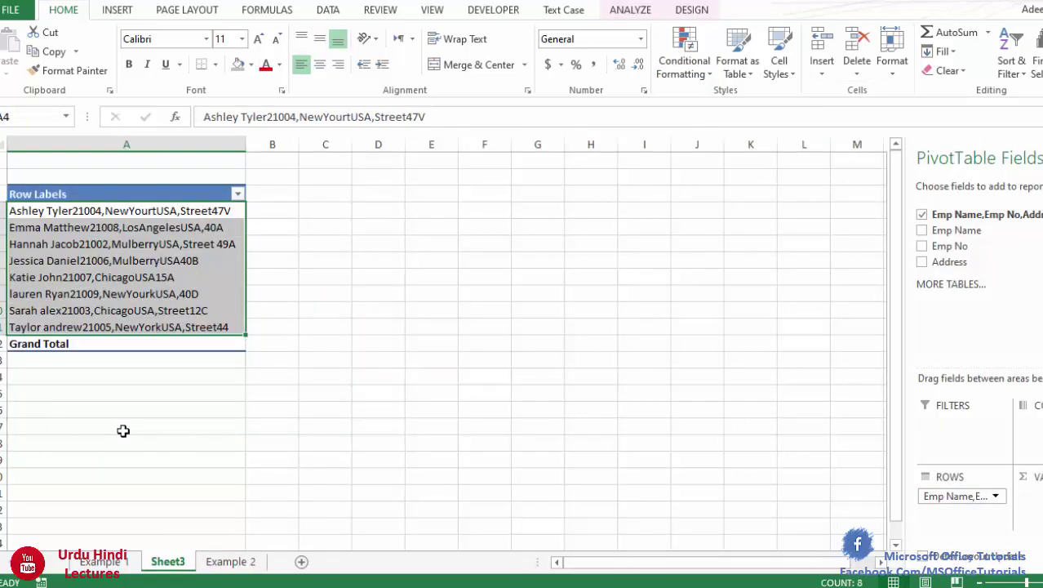